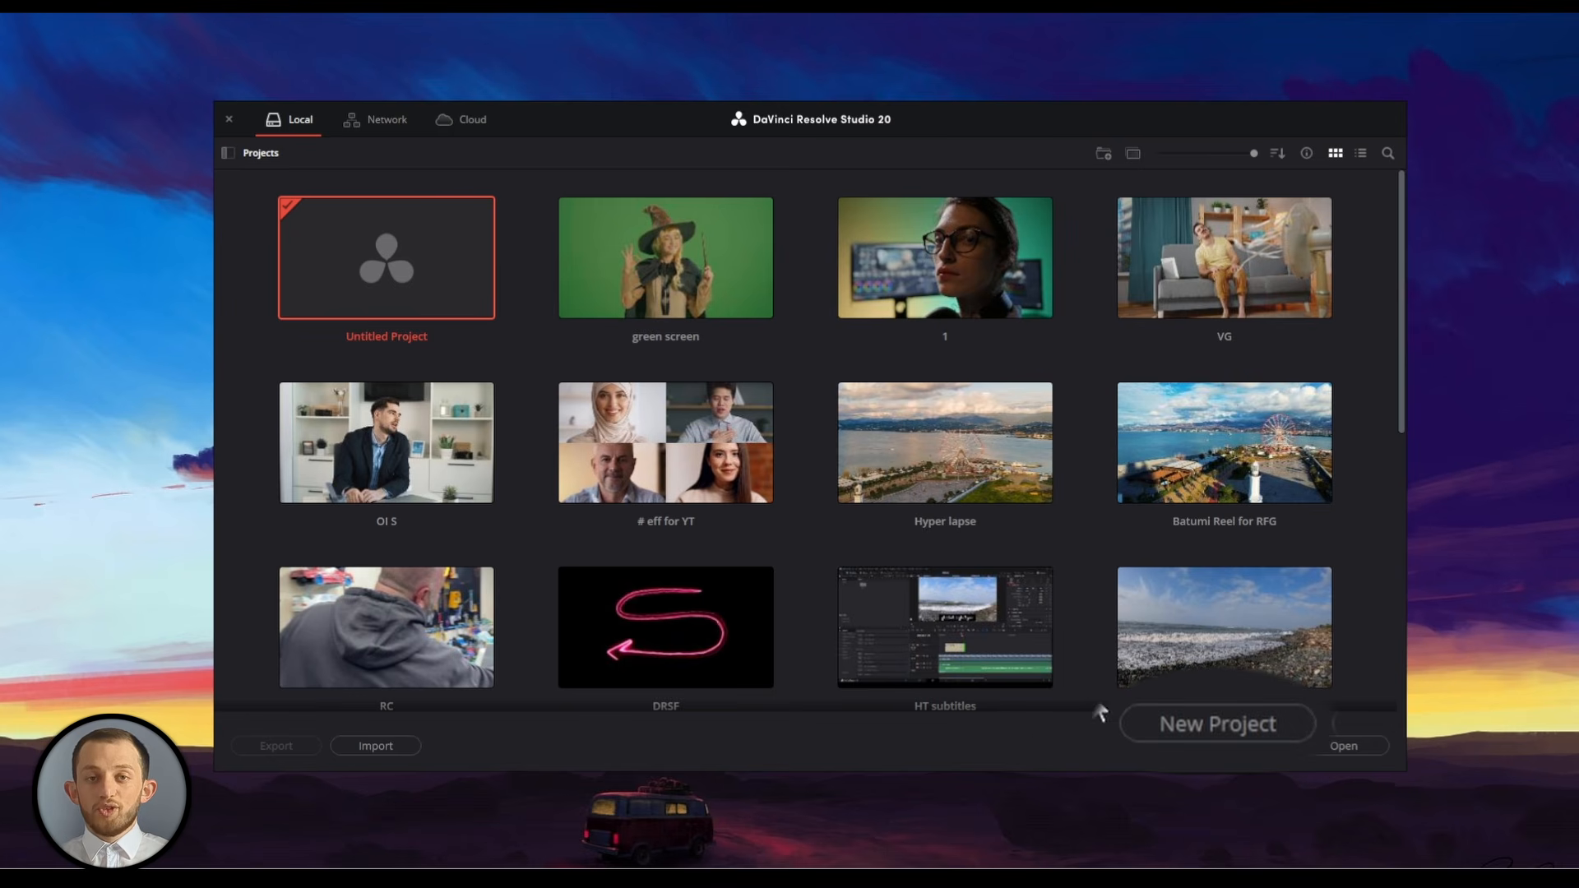
Create a new project named "ჩემი პირველი ვიდეო"
{"action": "left_click", "coordinate": [1197, 740]}
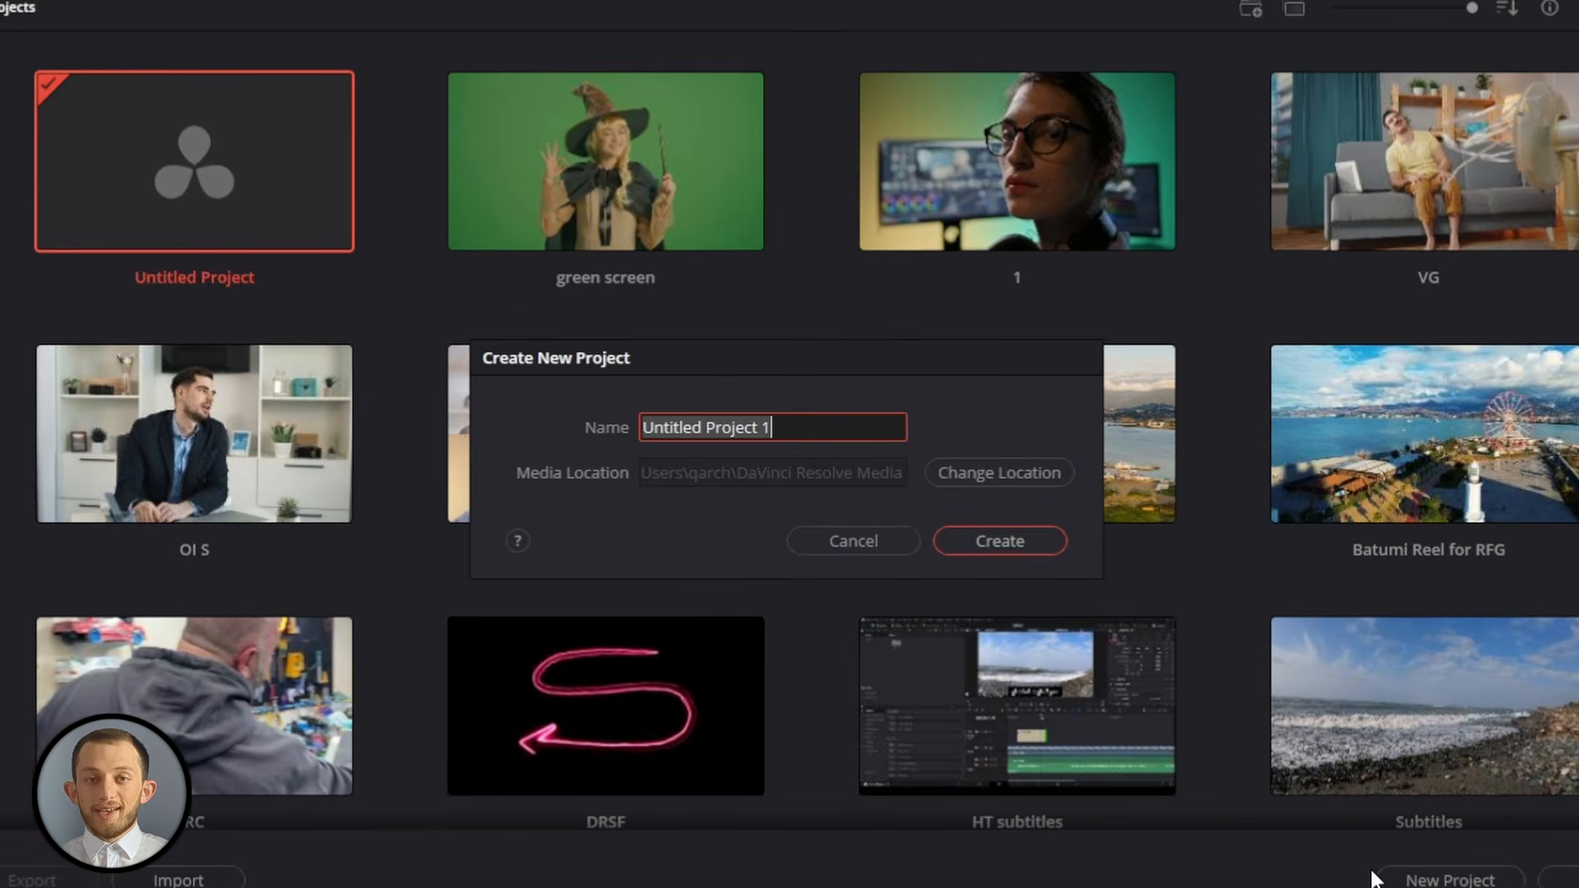
{"action": "type", "text": "ჩემი პირველი"}
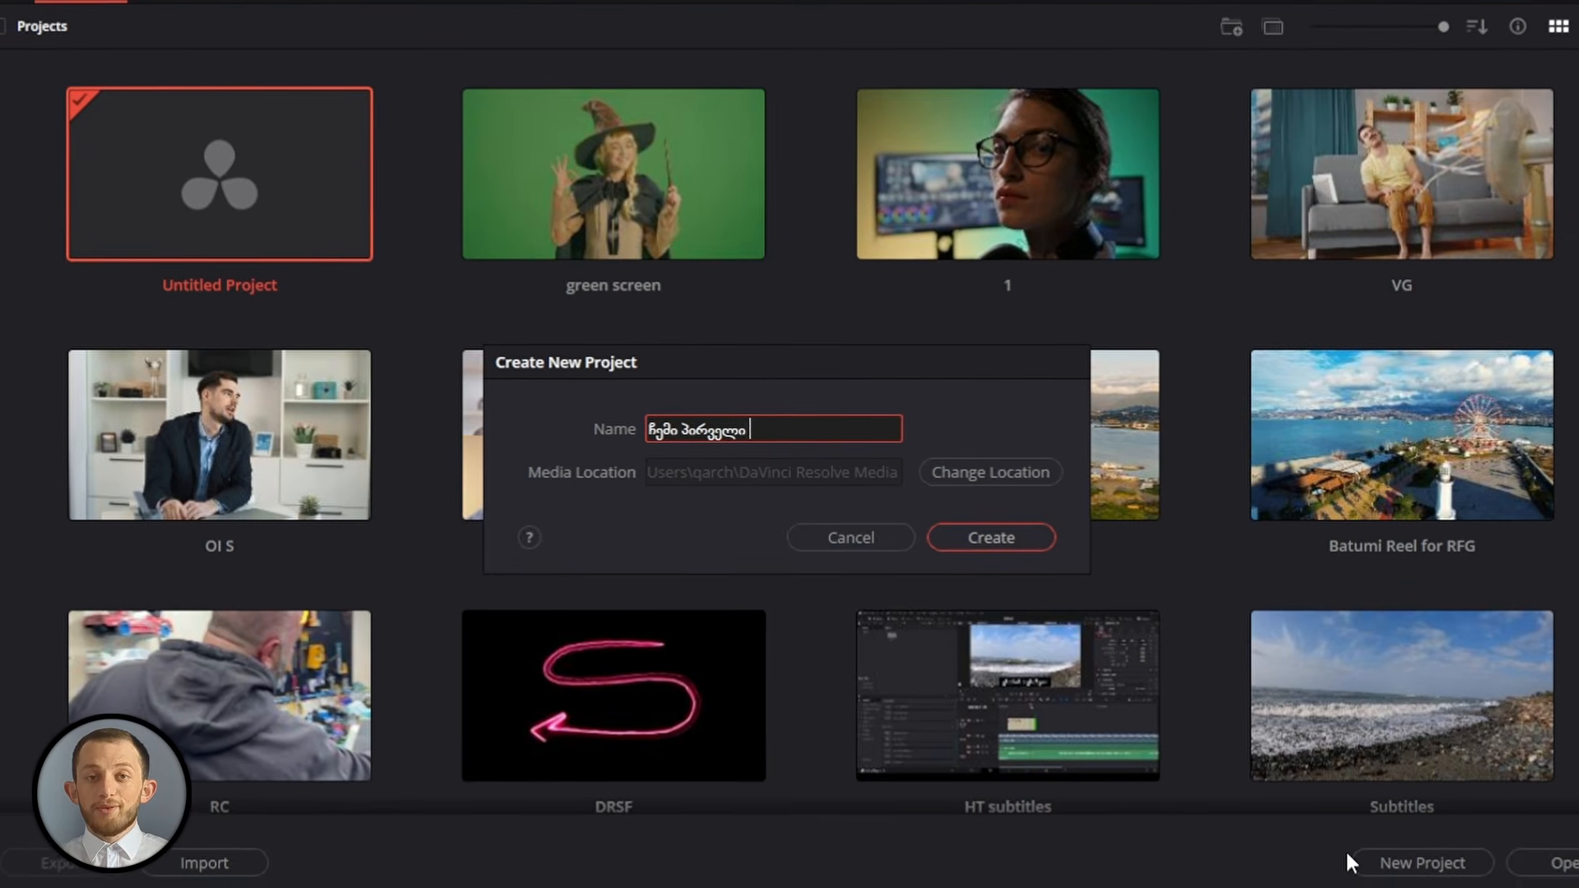
{"action": "type", "text": " ვიდეო"}
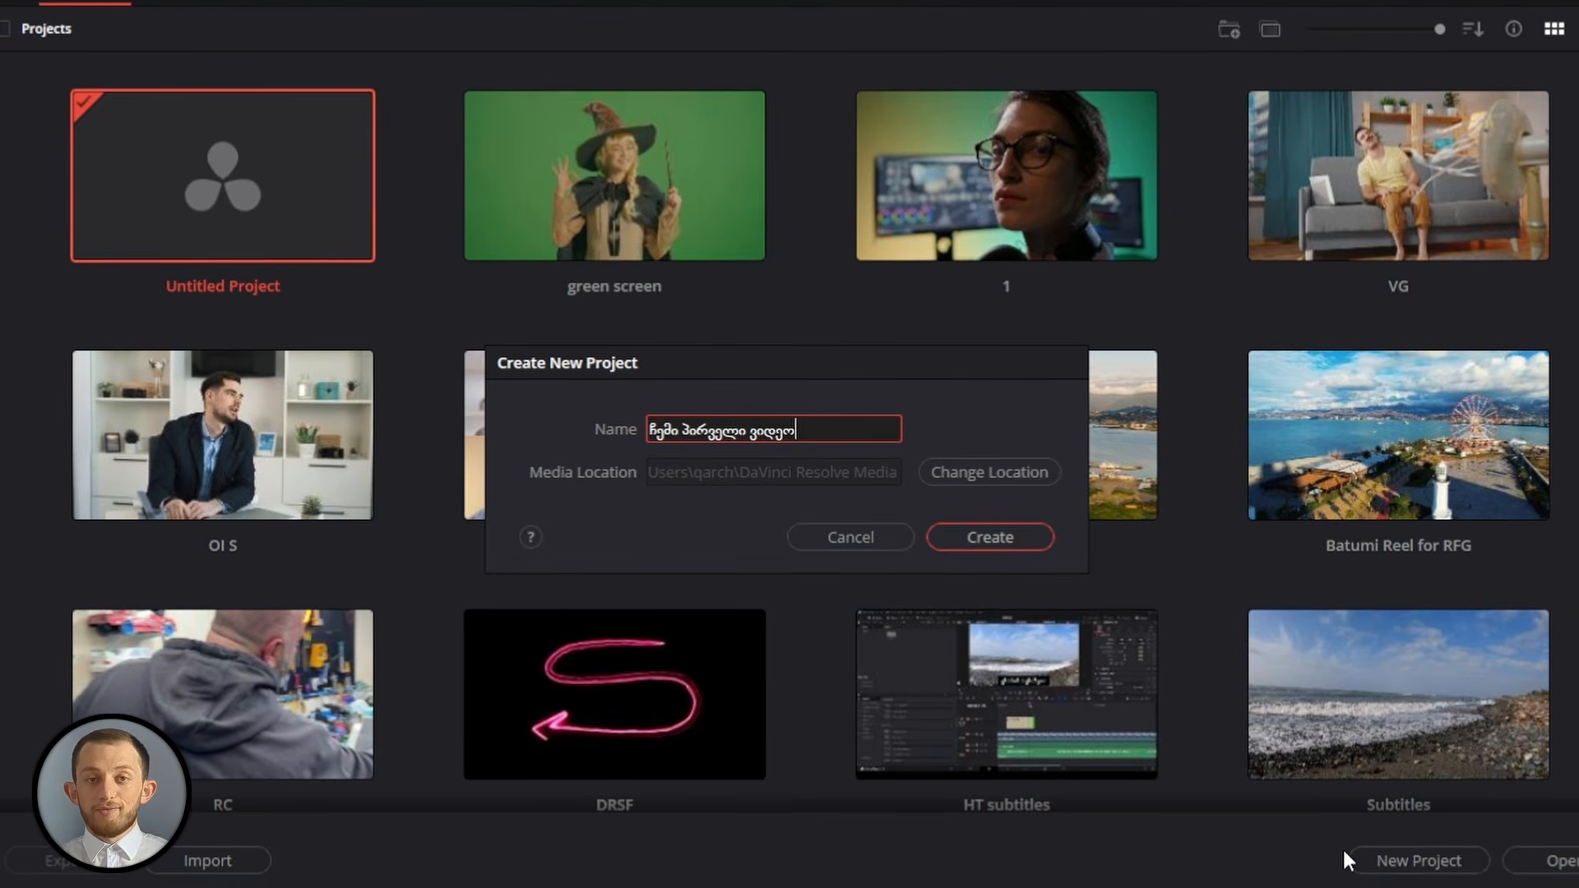
{"action": "left_click", "coordinate": [1018, 536]}
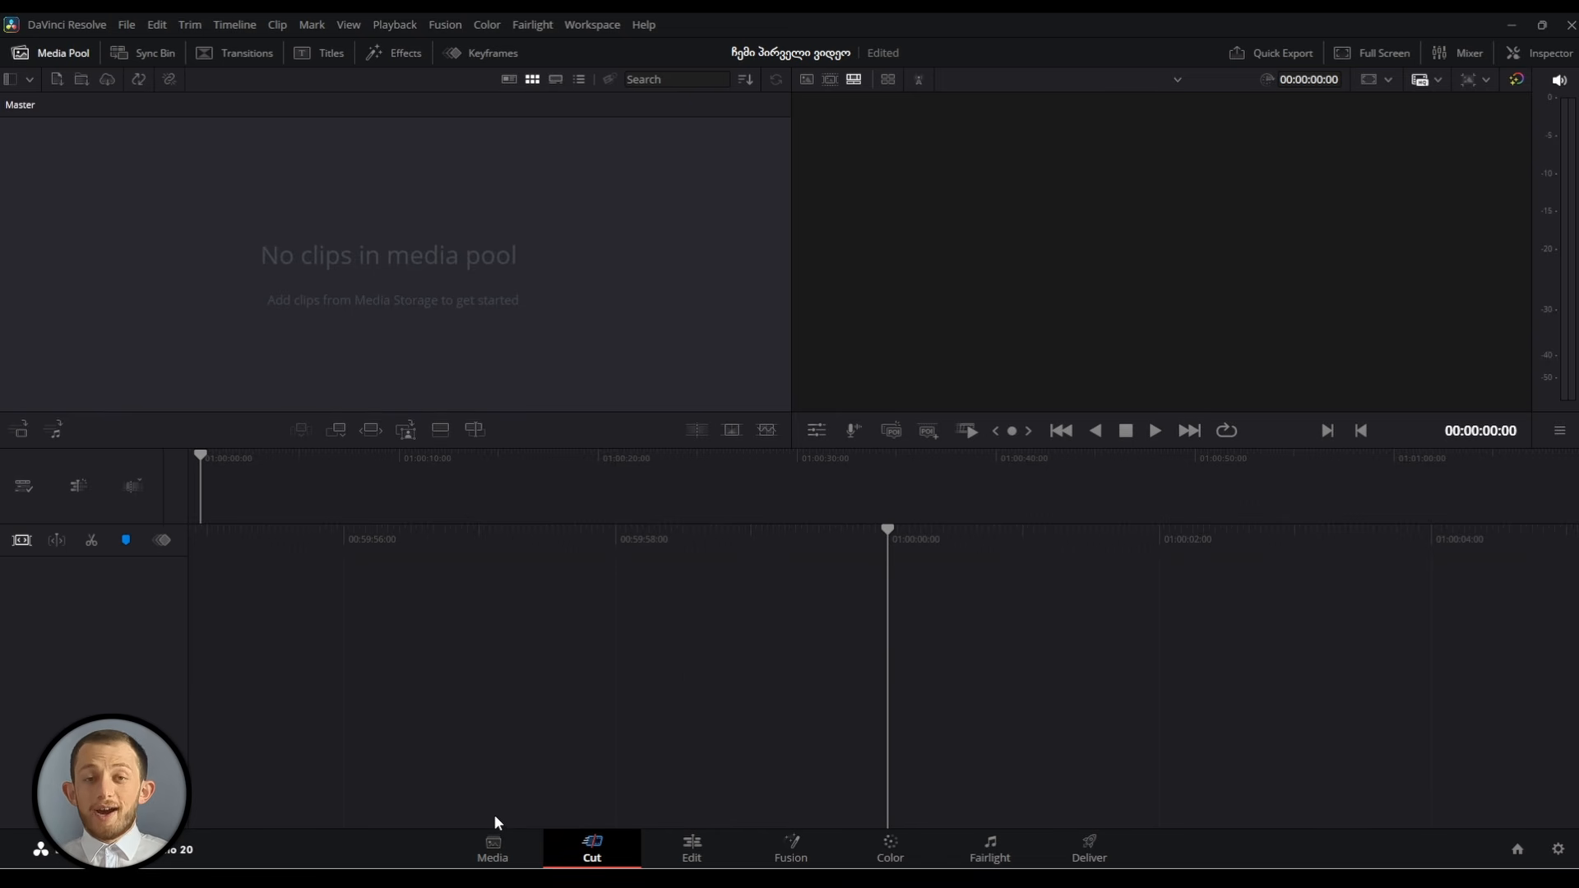
Look through the Media, Cut, Edit, Fusion, Color, Fairlight and Deliver pages one after another
{"action": "left_click", "coordinate": [515, 840]}
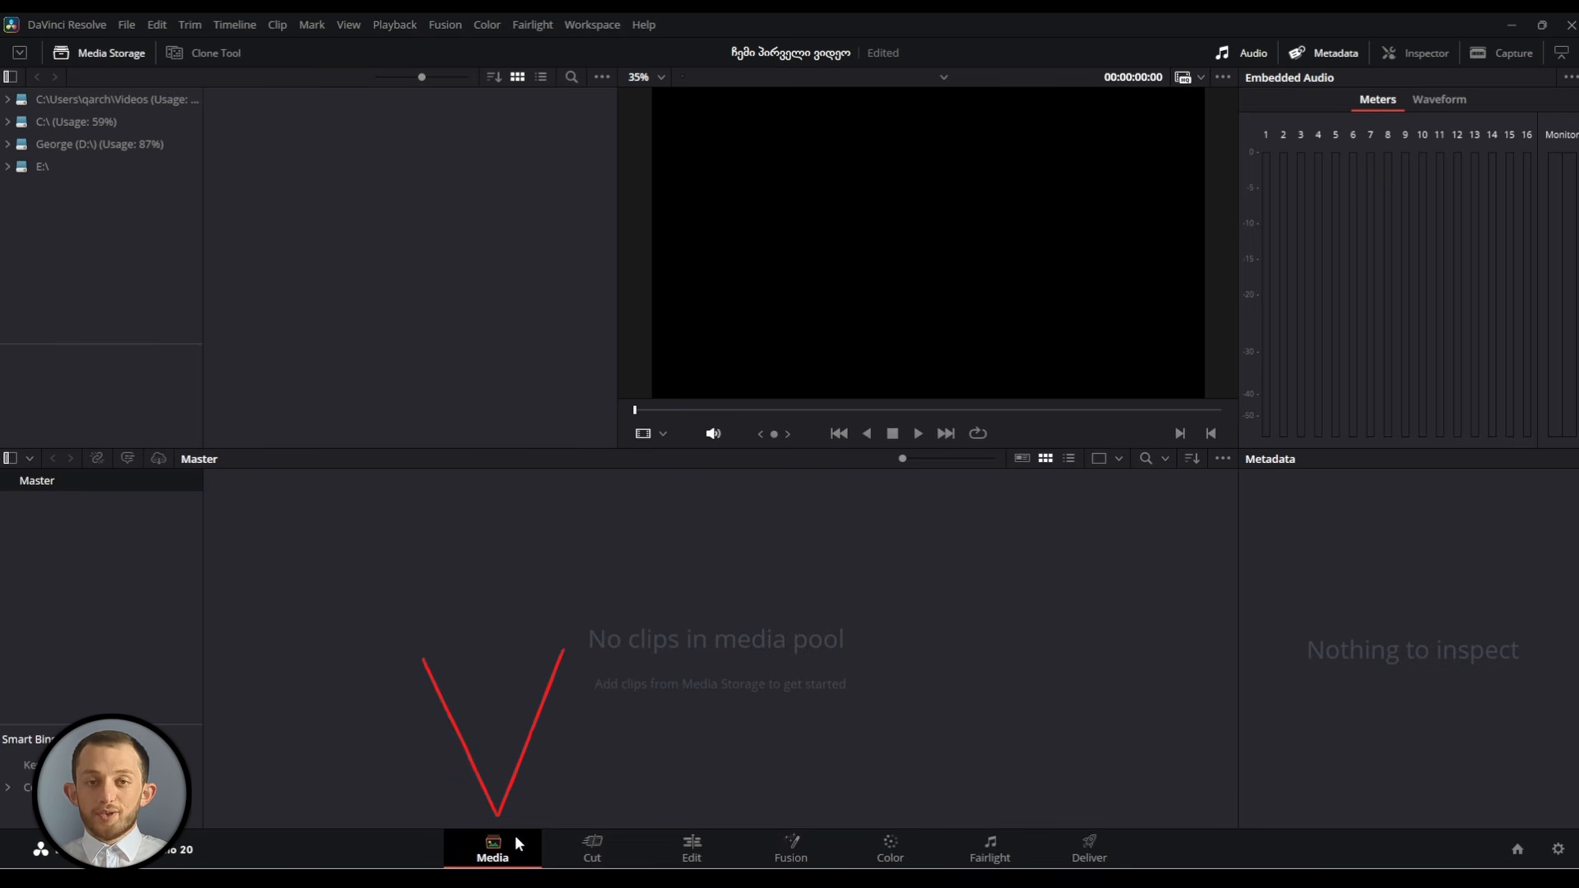
{"action": "left_click", "coordinate": [609, 855]}
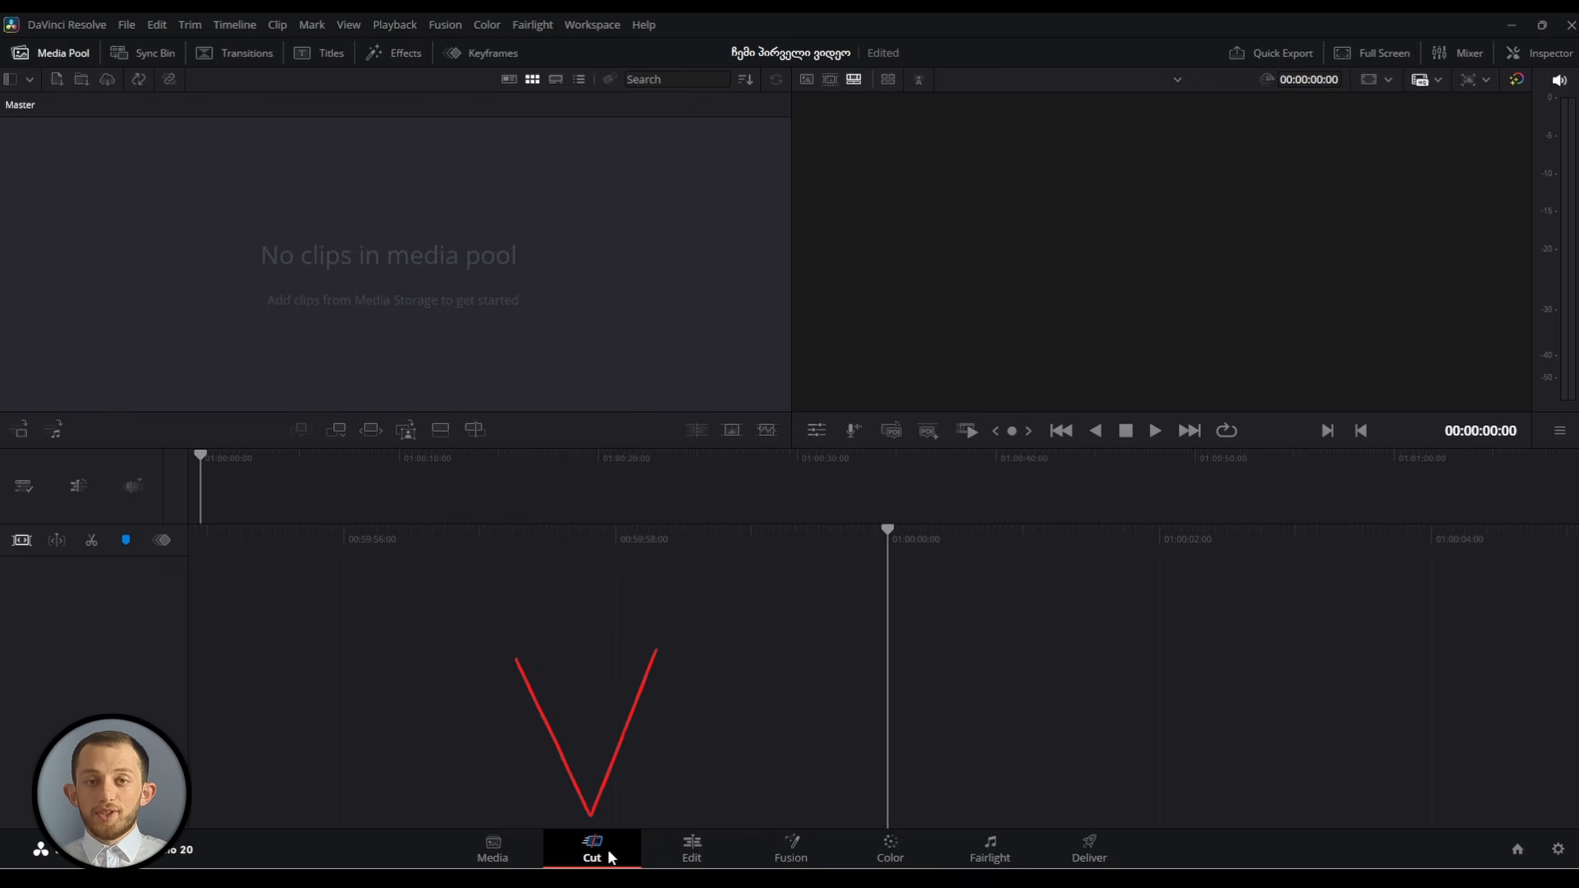
{"action": "left_click", "coordinate": [719, 844]}
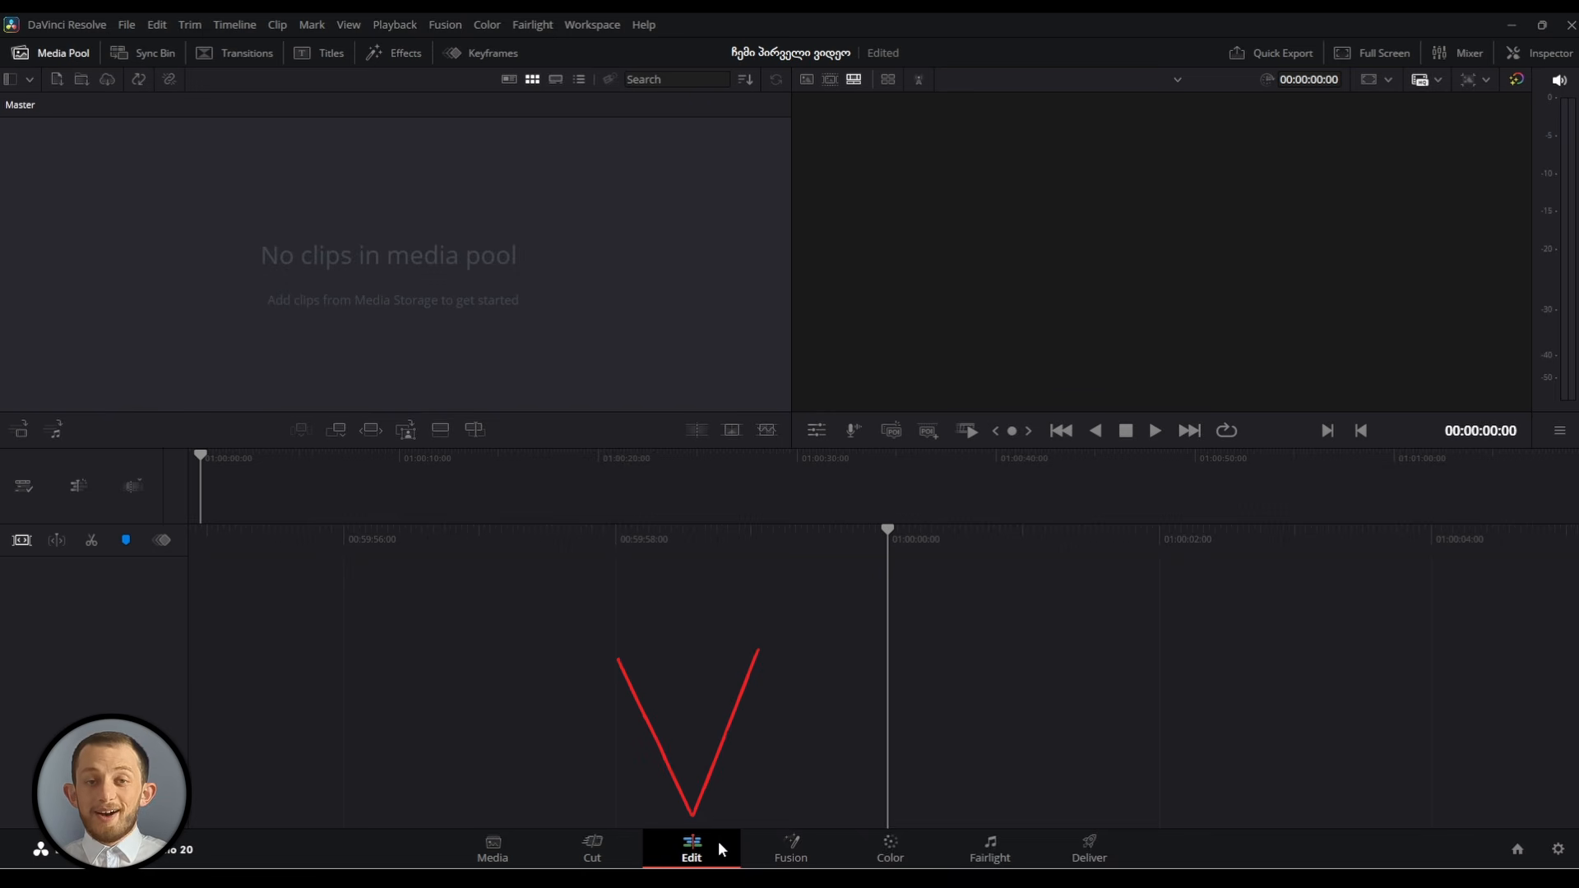
{"action": "left_click", "coordinate": [825, 838]}
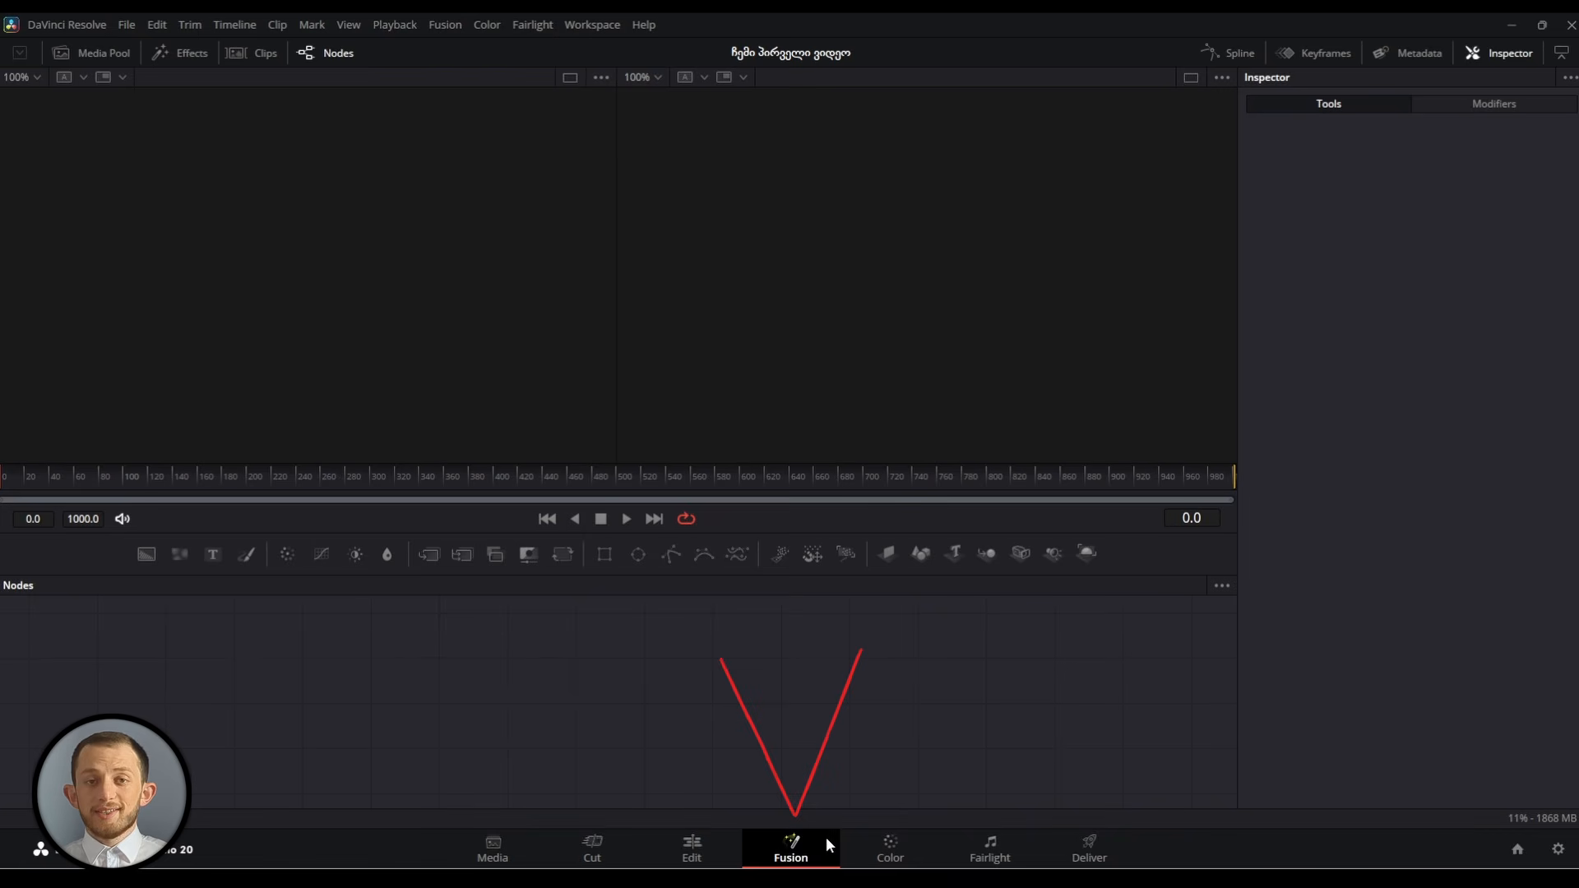
{"action": "left_click", "coordinate": [880, 838]}
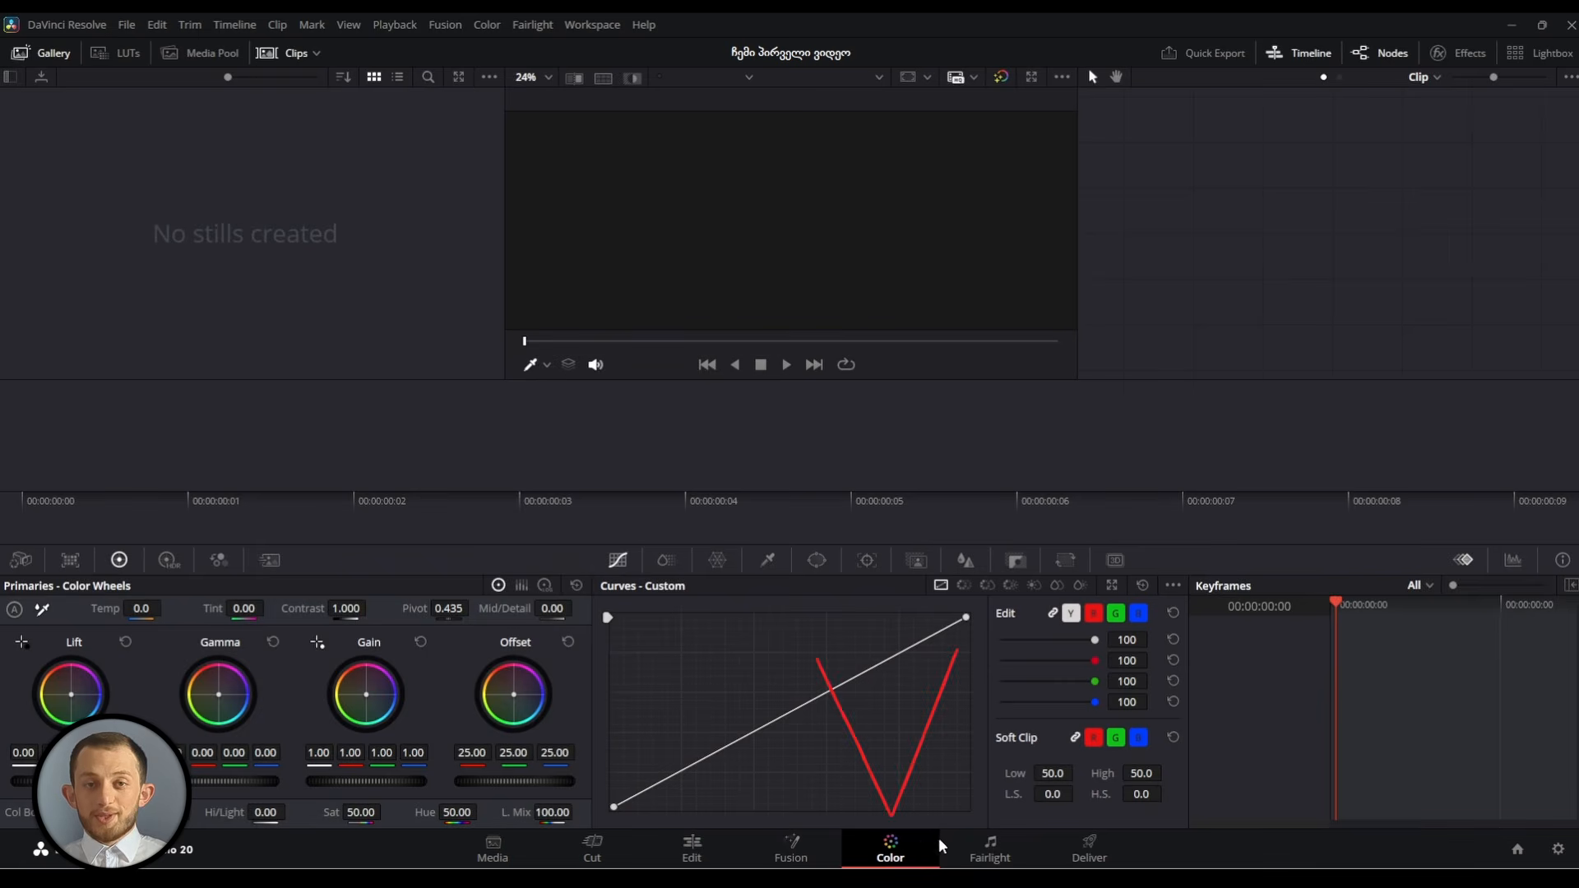
{"action": "left_click", "coordinate": [1018, 847]}
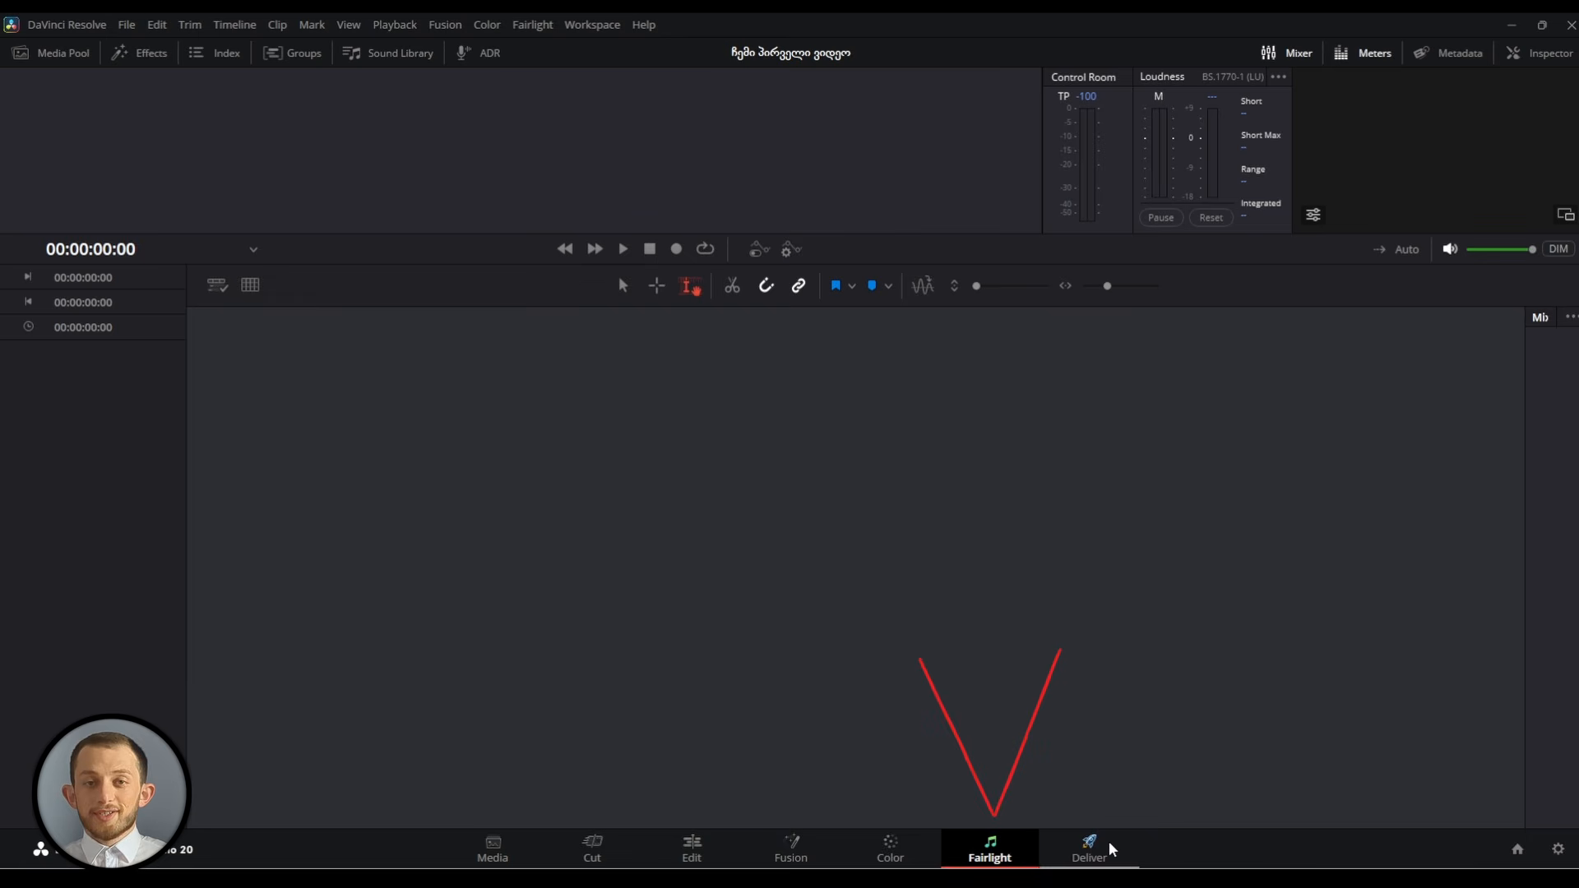
{"action": "left_click", "coordinate": [1124, 842]}
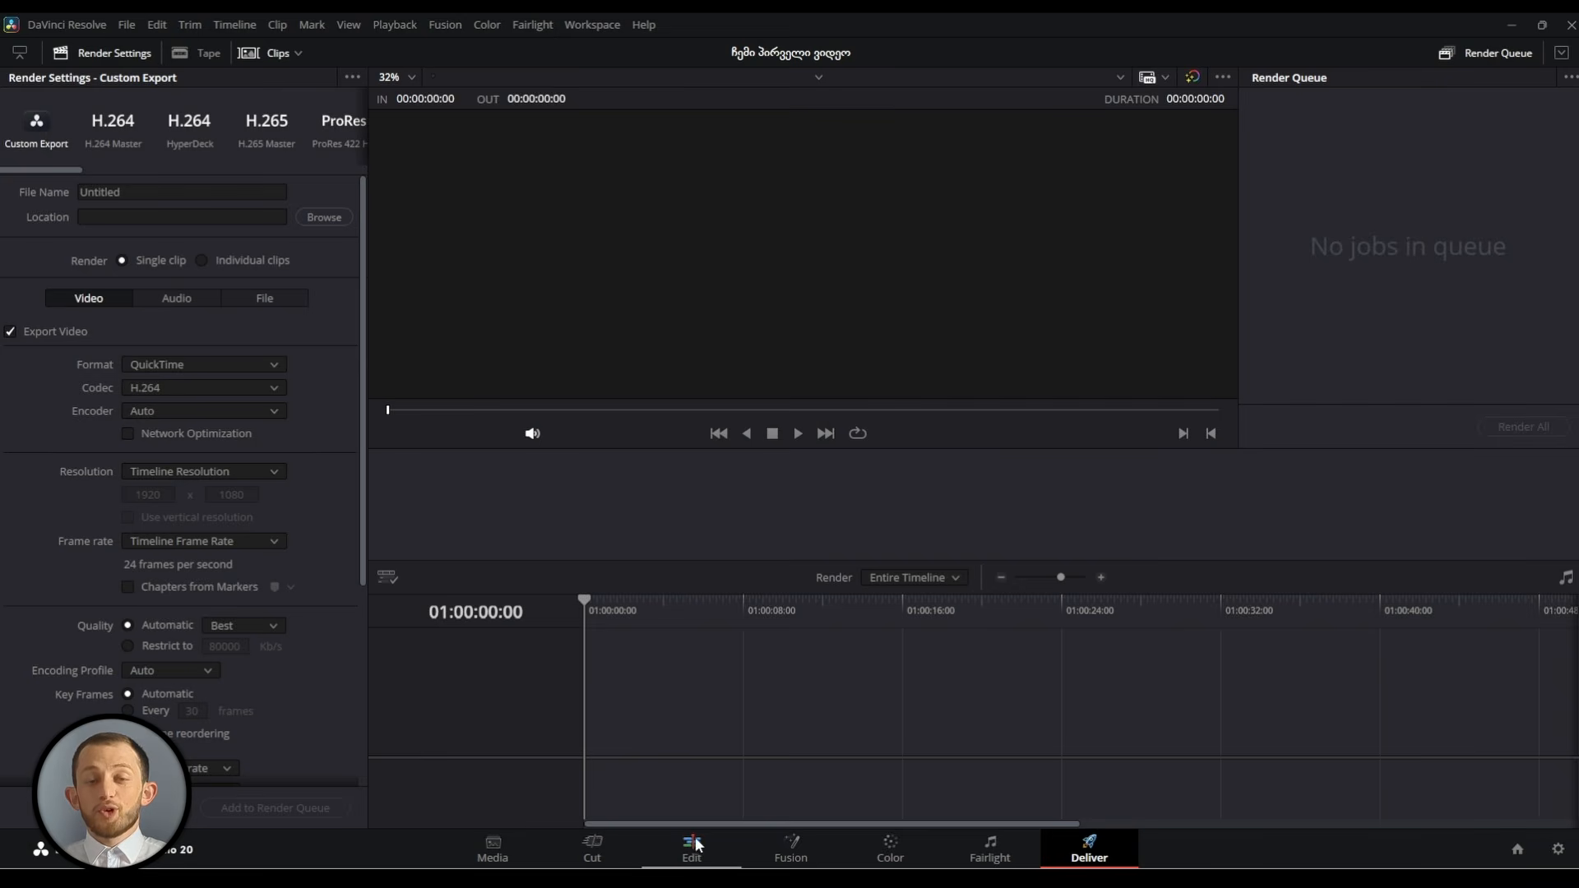
Switch to the Edit page, then hide the Media Pool and show it again
{"action": "left_click", "coordinate": [717, 851]}
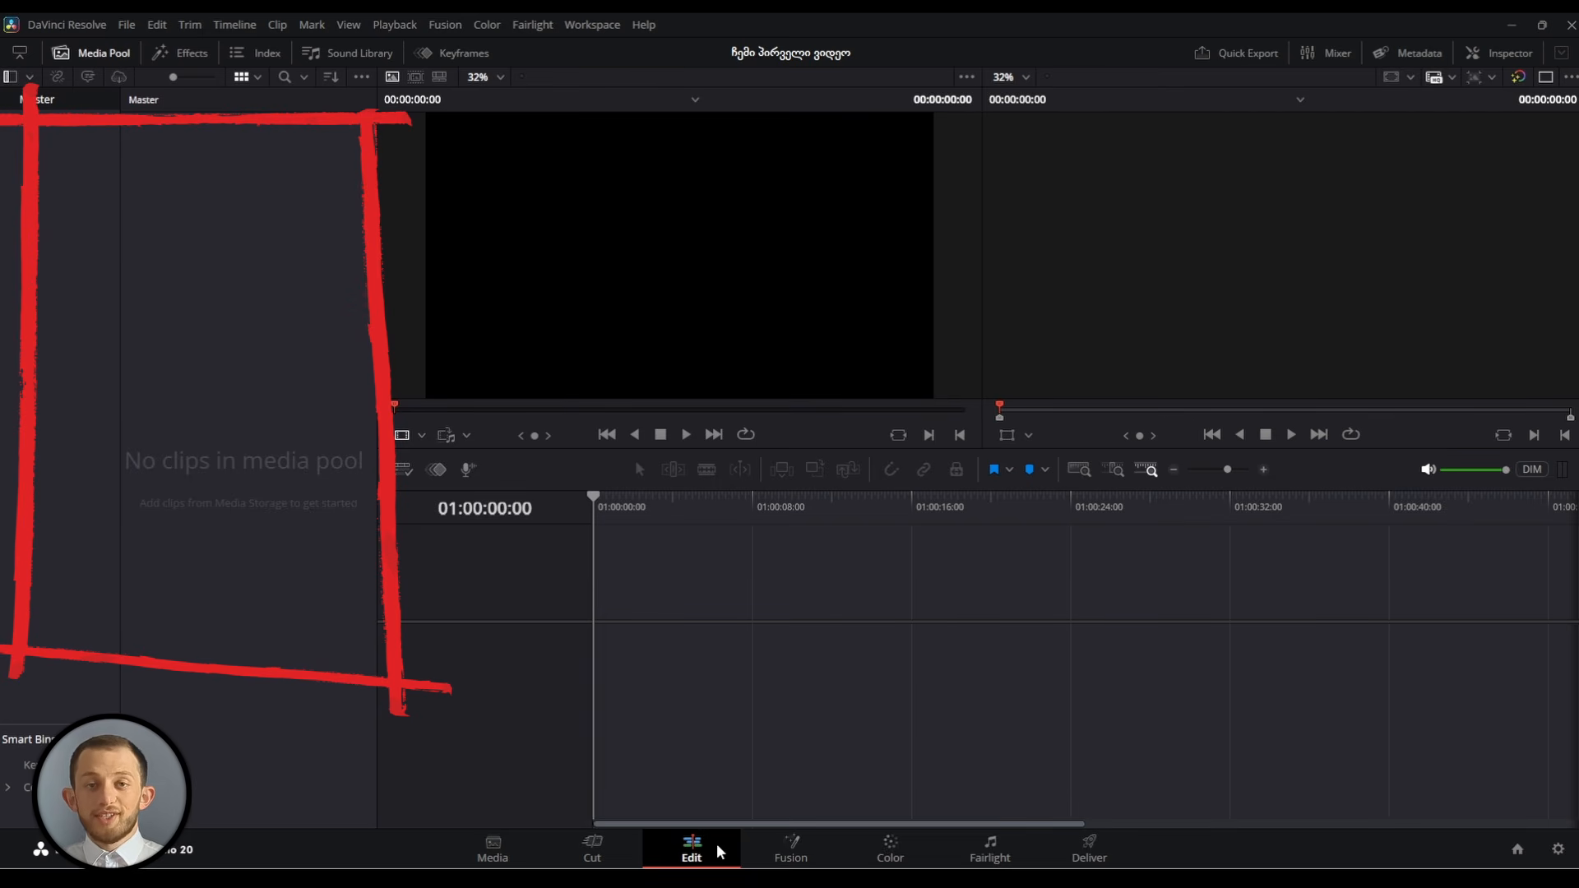
{"action": "left_click", "coordinate": [71, 52]}
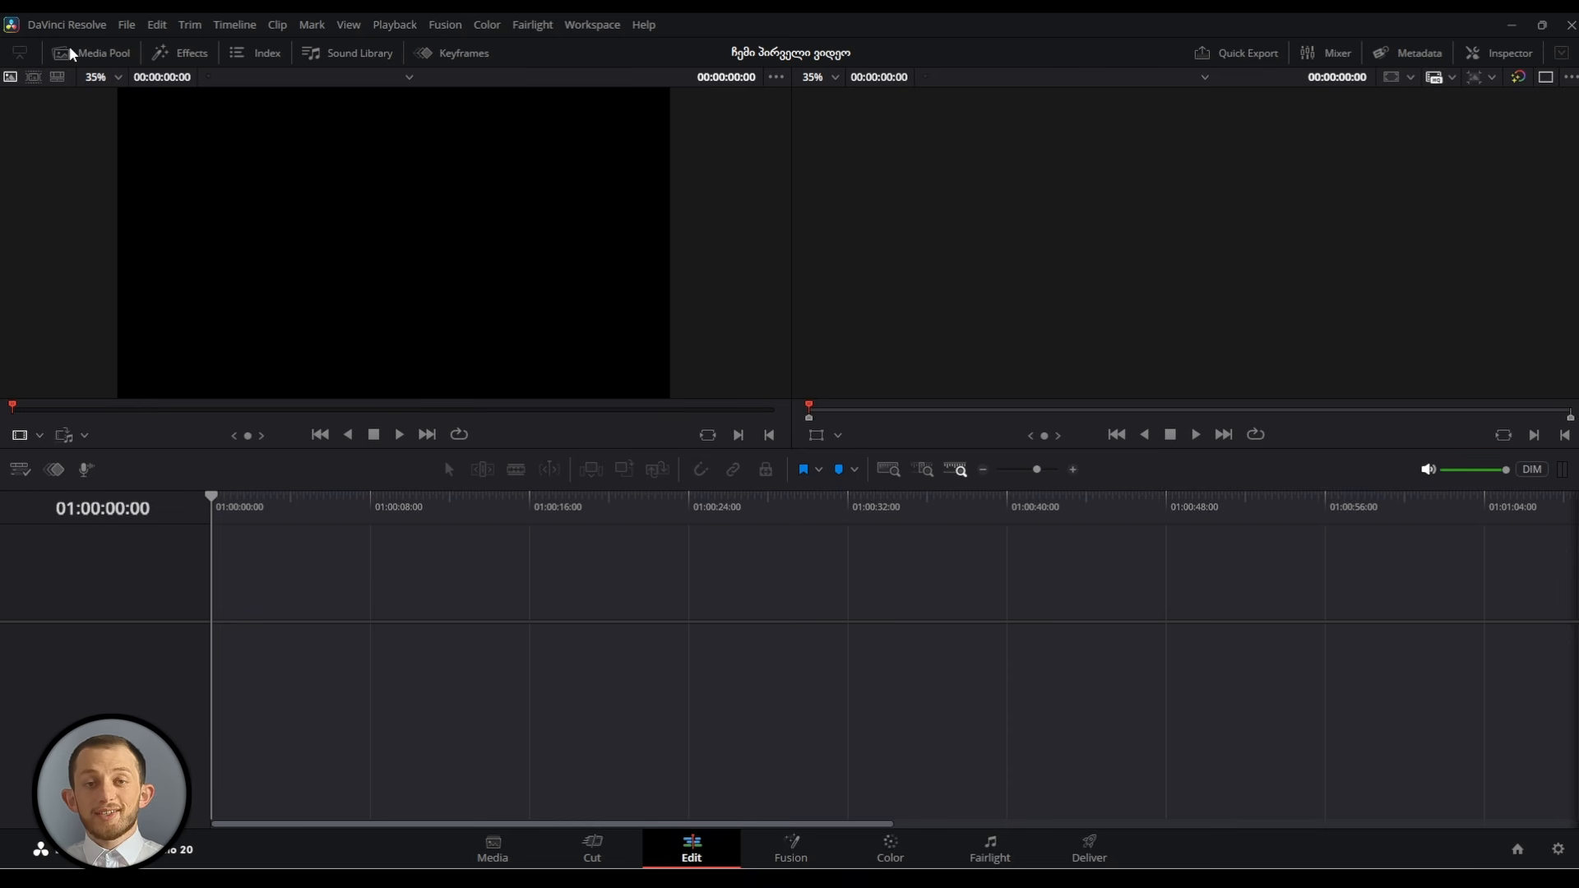
{"action": "left_click", "coordinate": [71, 53]}
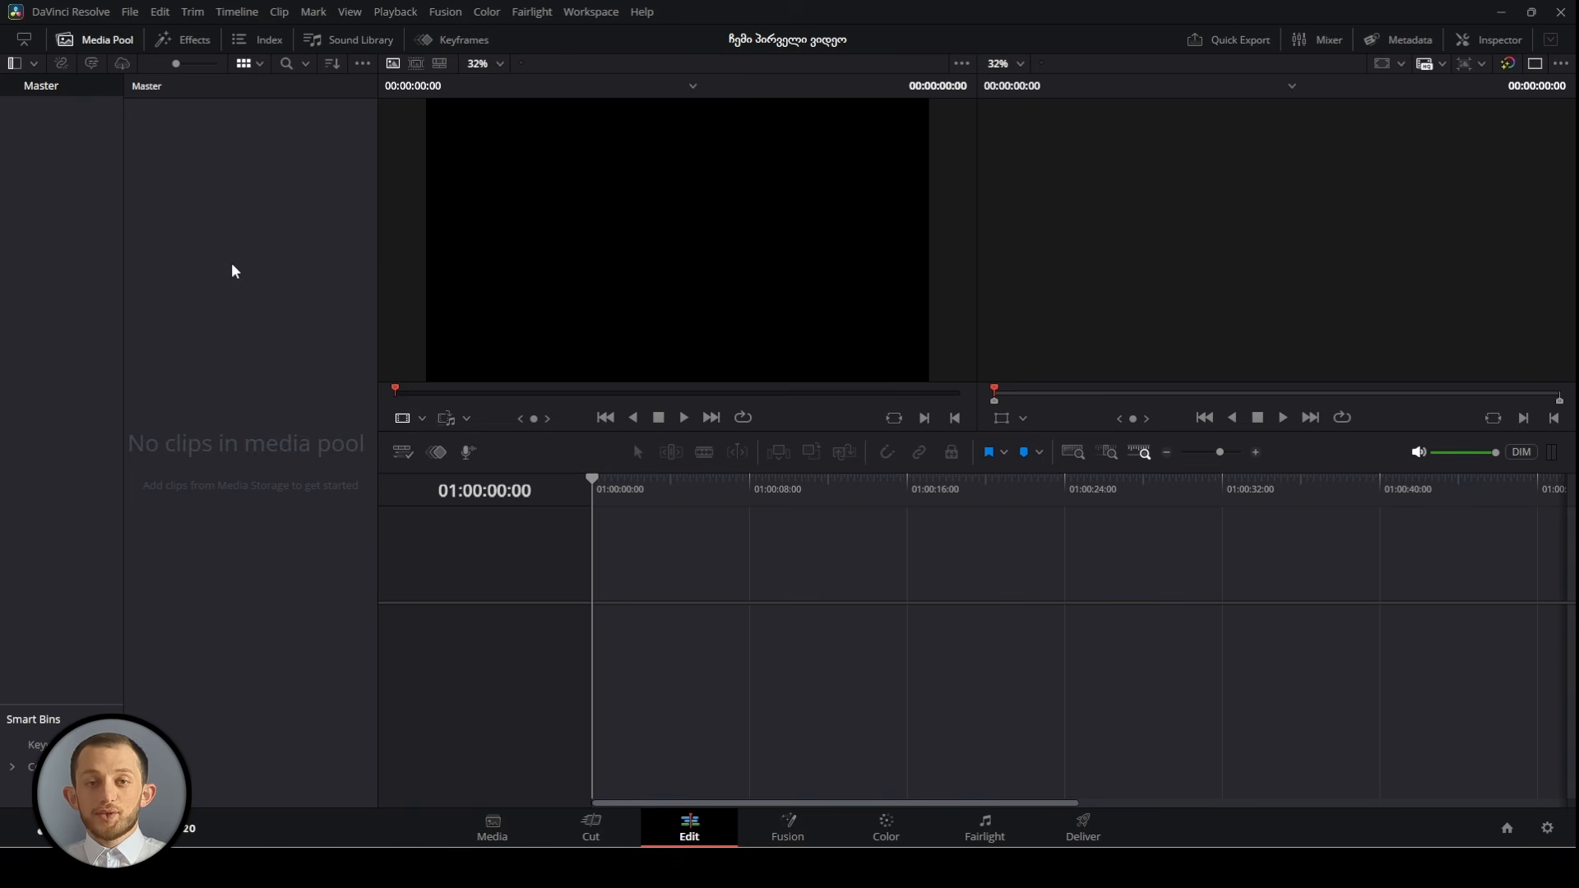
Import the video files 1 to 5 from the batumi folder on the Desktop into the Master bin
{"action": "right_click", "coordinate": [233, 264]}
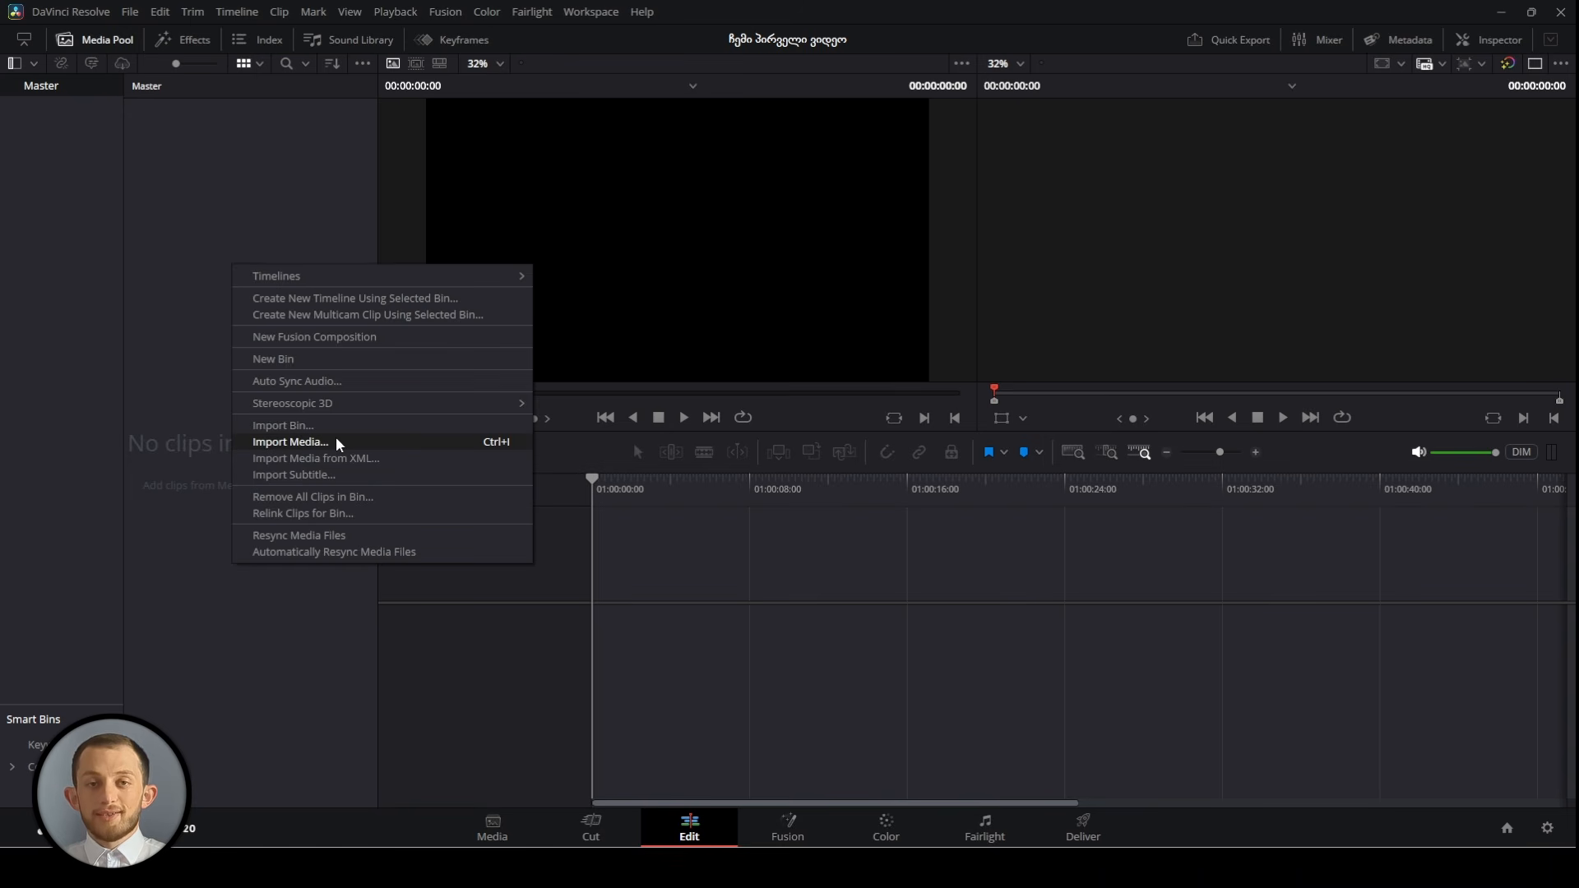
{"action": "left_click", "coordinate": [290, 441]}
{"action": "left_click", "coordinate": [192, 156]}
{"action": "left_click", "coordinate": [538, 183], "text": "shift"}
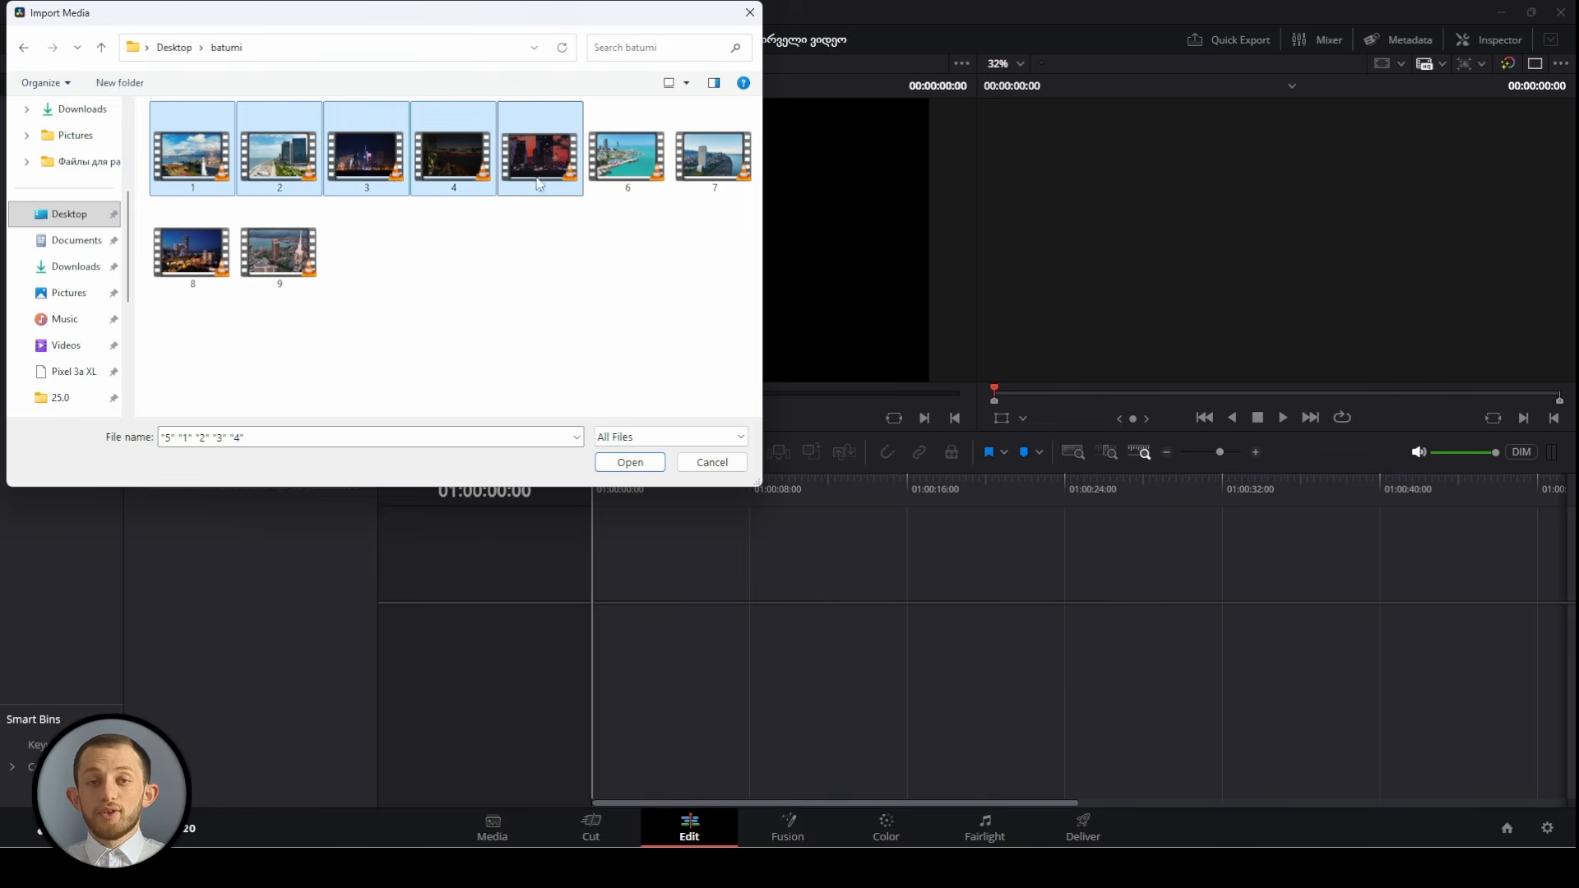
{"action": "left_click", "coordinate": [630, 462]}
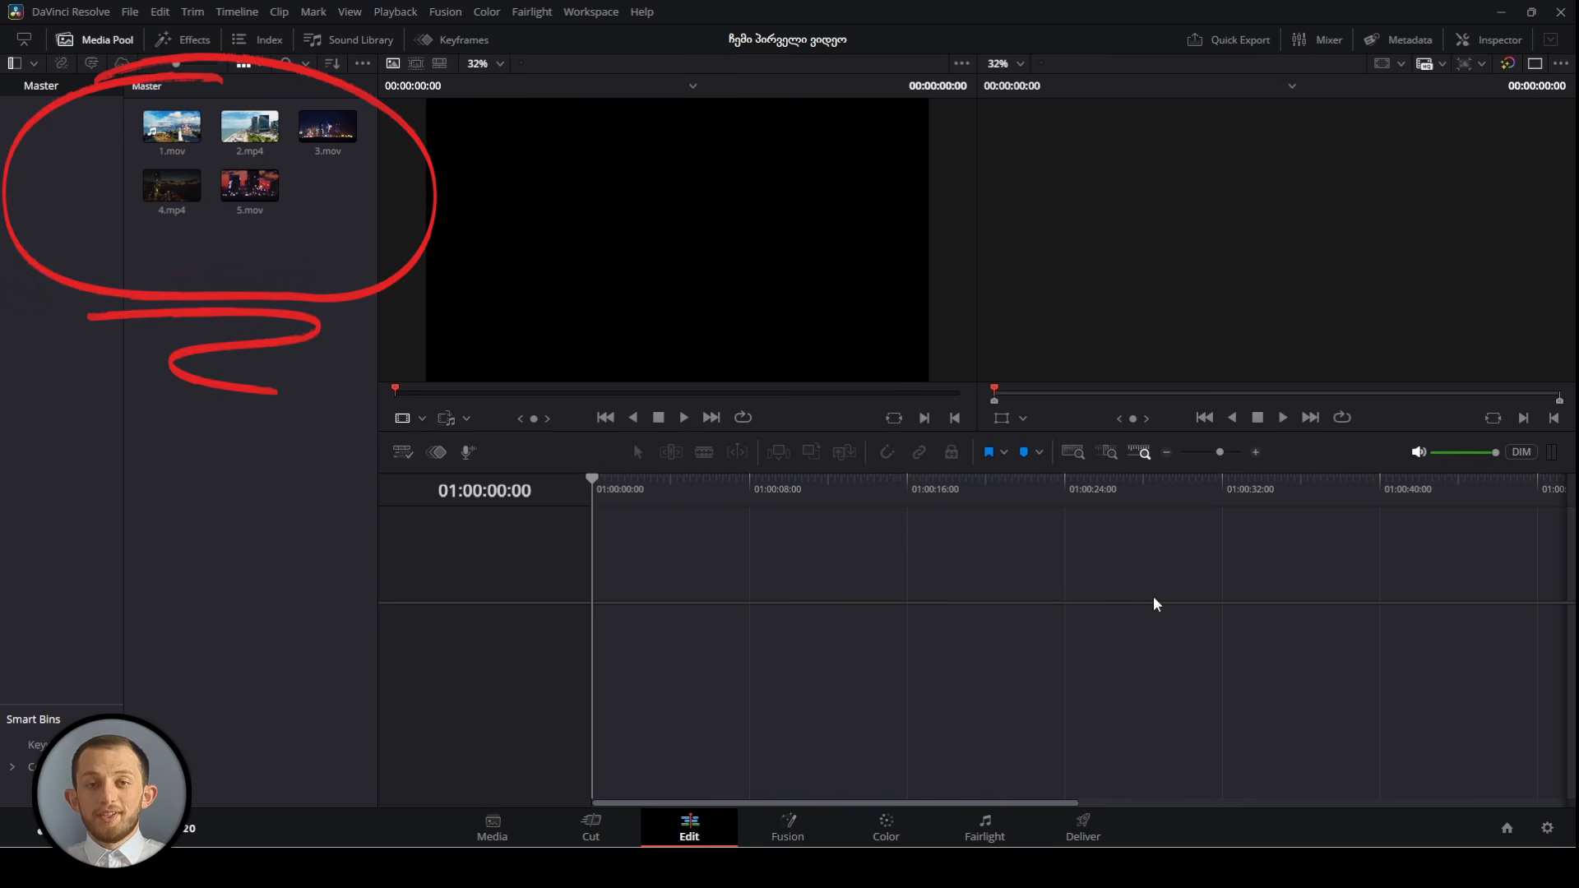
Place 1.mov at the start of the empty timeline, preview it, and add 2.mp4 directly after it
{"action": "mouse_move", "coordinate": [172, 126]}
{"action": "left_mouse_down"}
{"action": "mouse_move", "coordinate": [564, 504]}
{"action": "mouse_move", "coordinate": [627, 591]}
{"action": "mouse_move", "coordinate": [619, 647]}
{"action": "mouse_move", "coordinate": [590, 647]}
{"action": "left_mouse_up"}
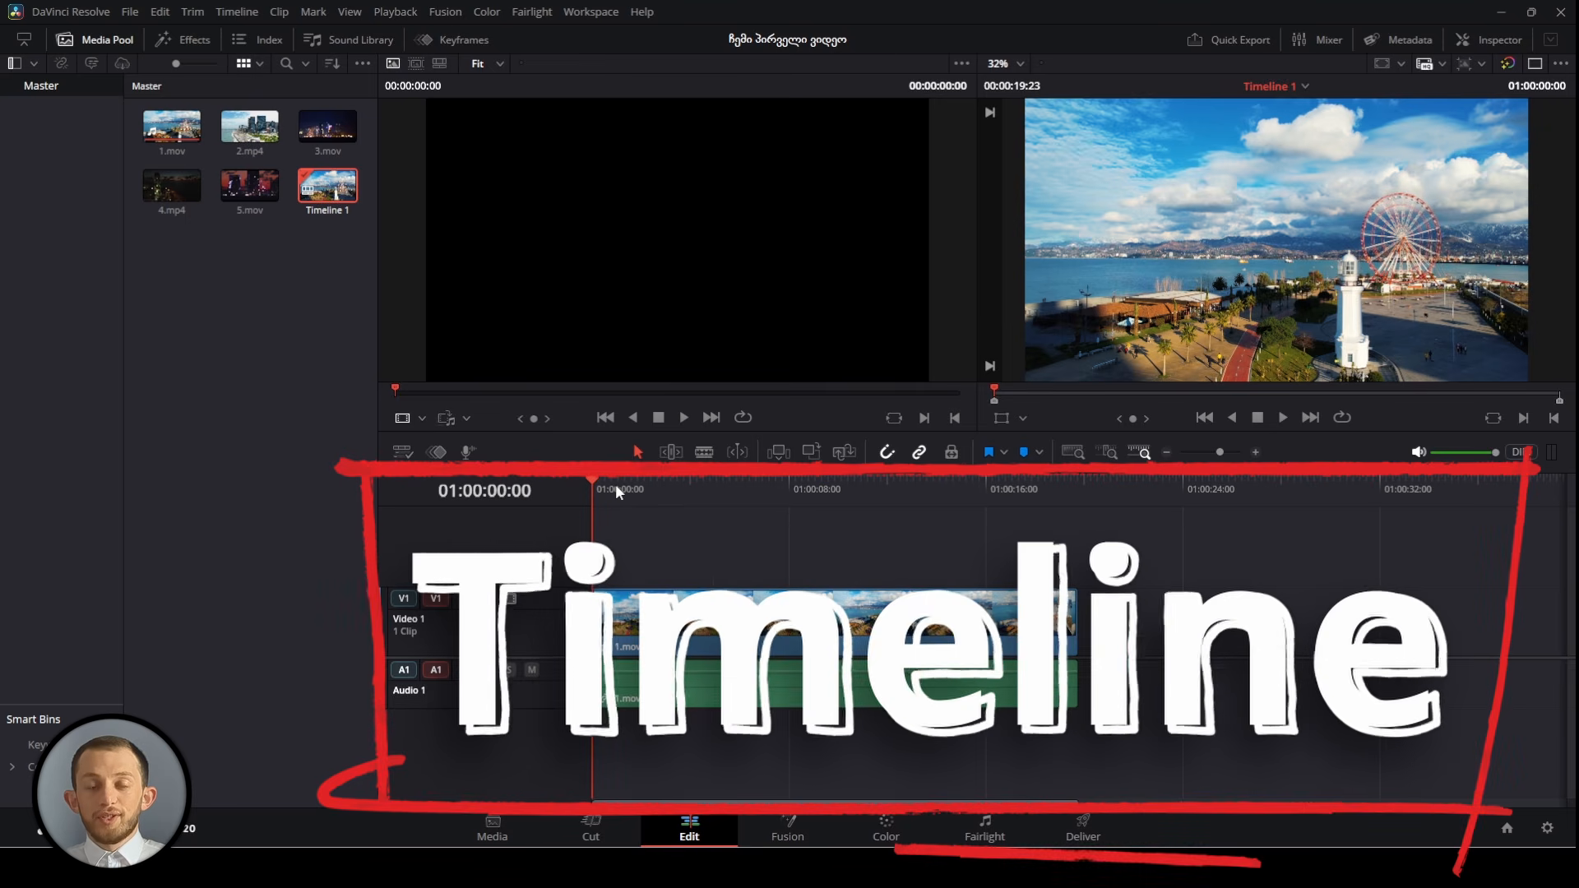
{"action": "key", "text": "space"}
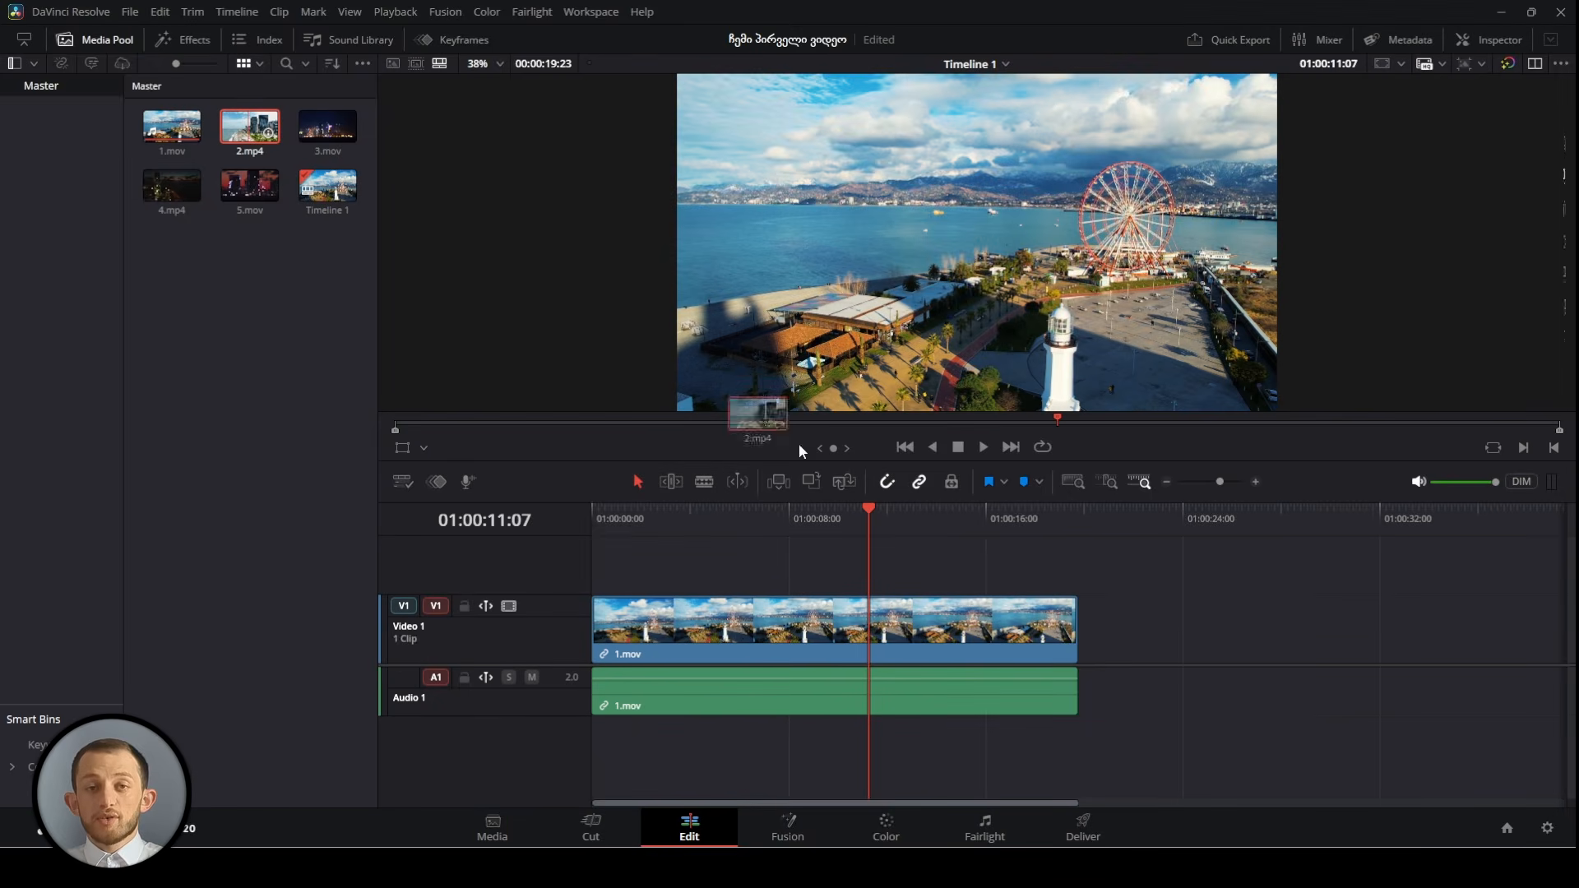
{"action": "left_click_drag", "start_coordinate": [249, 126], "coordinate": [1081, 654]}
Shift 2.mp4 about two frames away from the end of 1.mov and step through the gap frame by frame
{"action": "left_click", "coordinate": [1078, 513]}
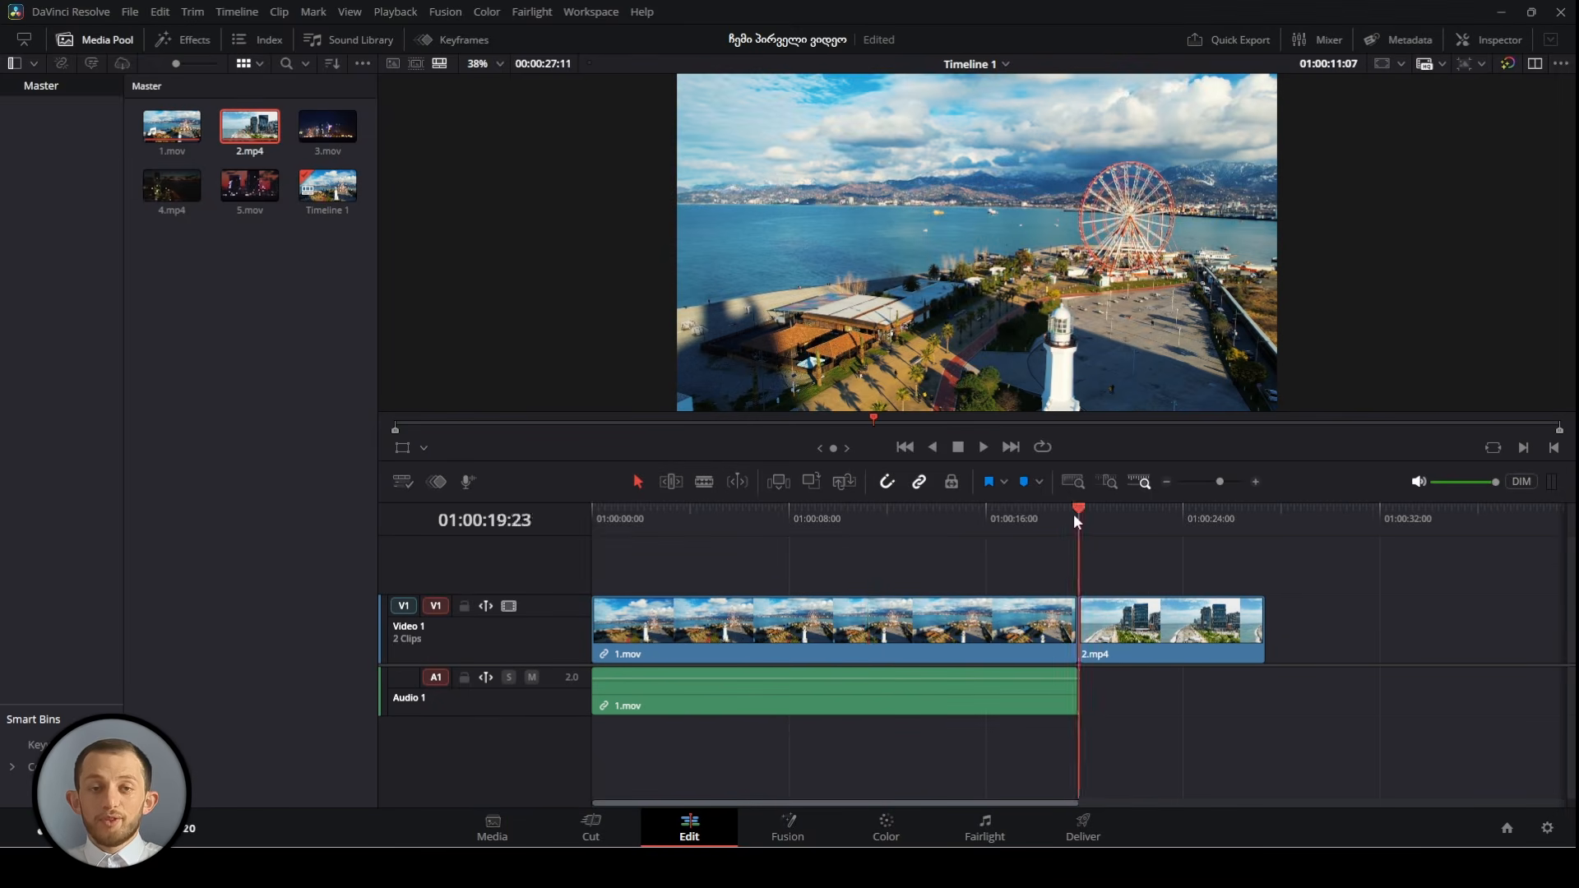
{"action": "mouse_move", "coordinate": [1078, 513]}
{"action": "left_mouse_down"}
{"action": "mouse_move", "coordinate": [1137, 513]}
{"action": "mouse_move", "coordinate": [1073, 513]}
{"action": "left_mouse_up"}
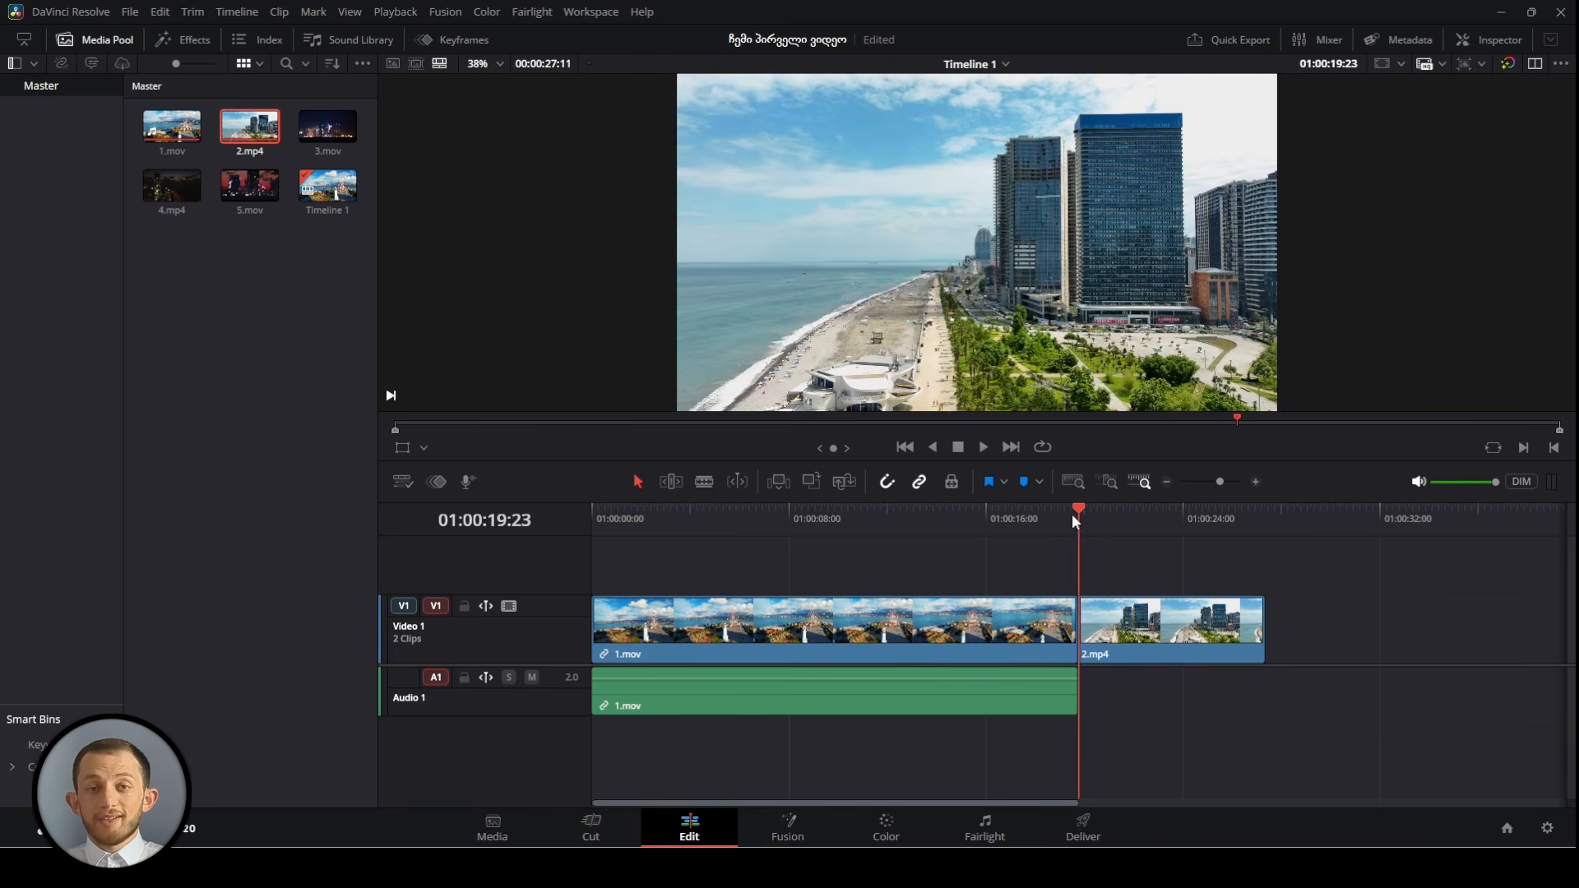
{"action": "scroll", "coordinate": [1073, 576], "scroll_direction": "up", "scroll_amount": 4}
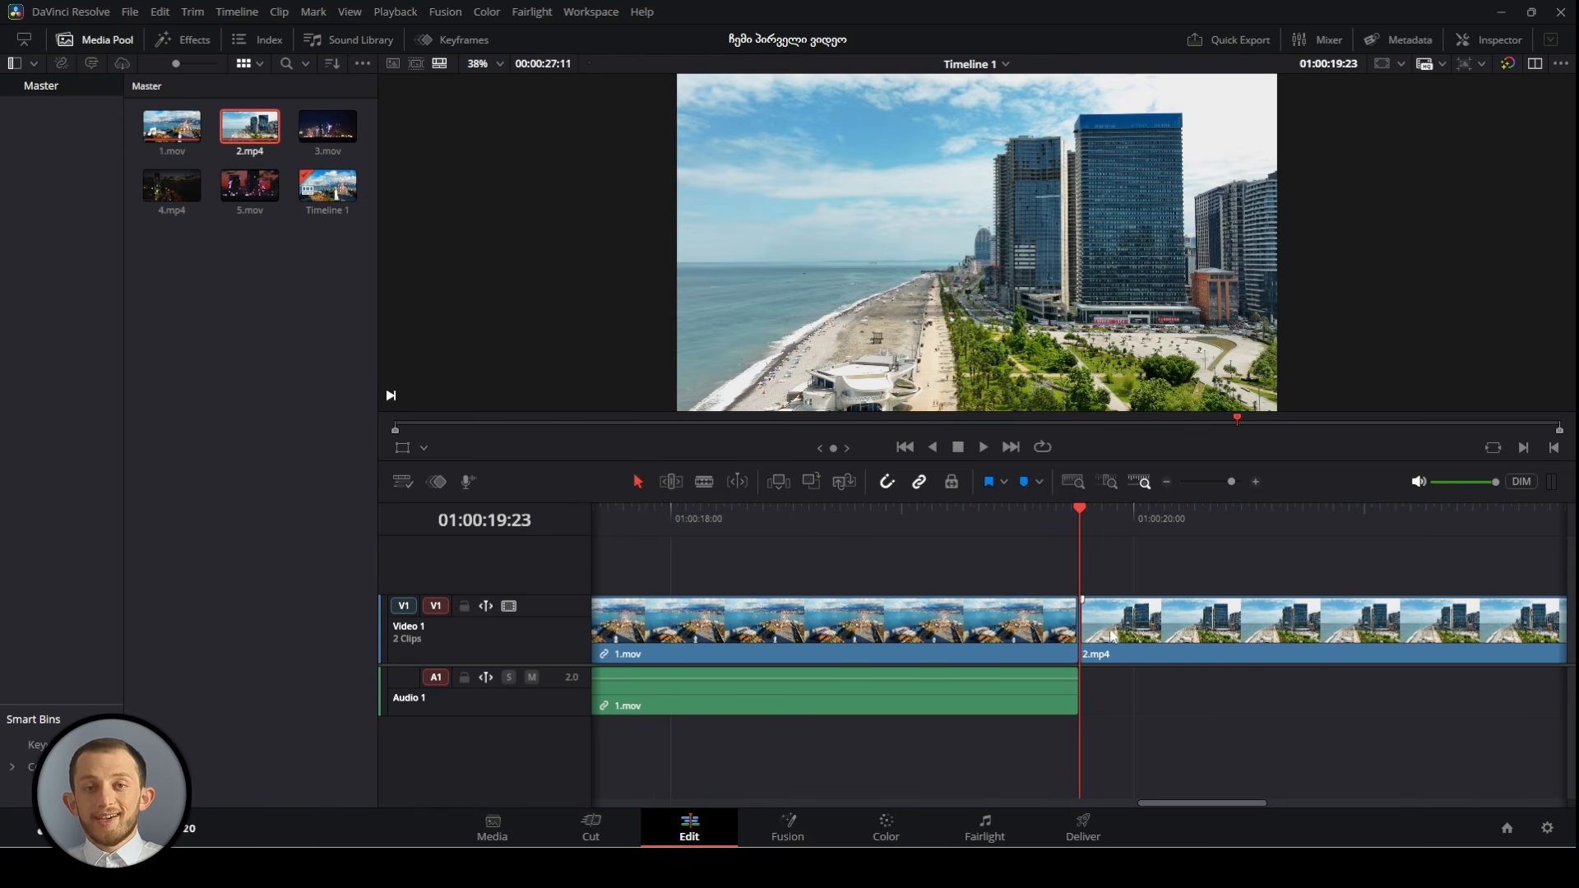
{"action": "left_click", "coordinate": [1127, 513]}
{"action": "mouse_move", "coordinate": [1097, 635]}
{"action": "left_mouse_down"}
{"action": "mouse_move", "coordinate": [1131, 635]}
{"action": "mouse_move", "coordinate": [1114, 634]}
{"action": "left_mouse_up"}
{"action": "left_click", "coordinate": [1079, 515]}
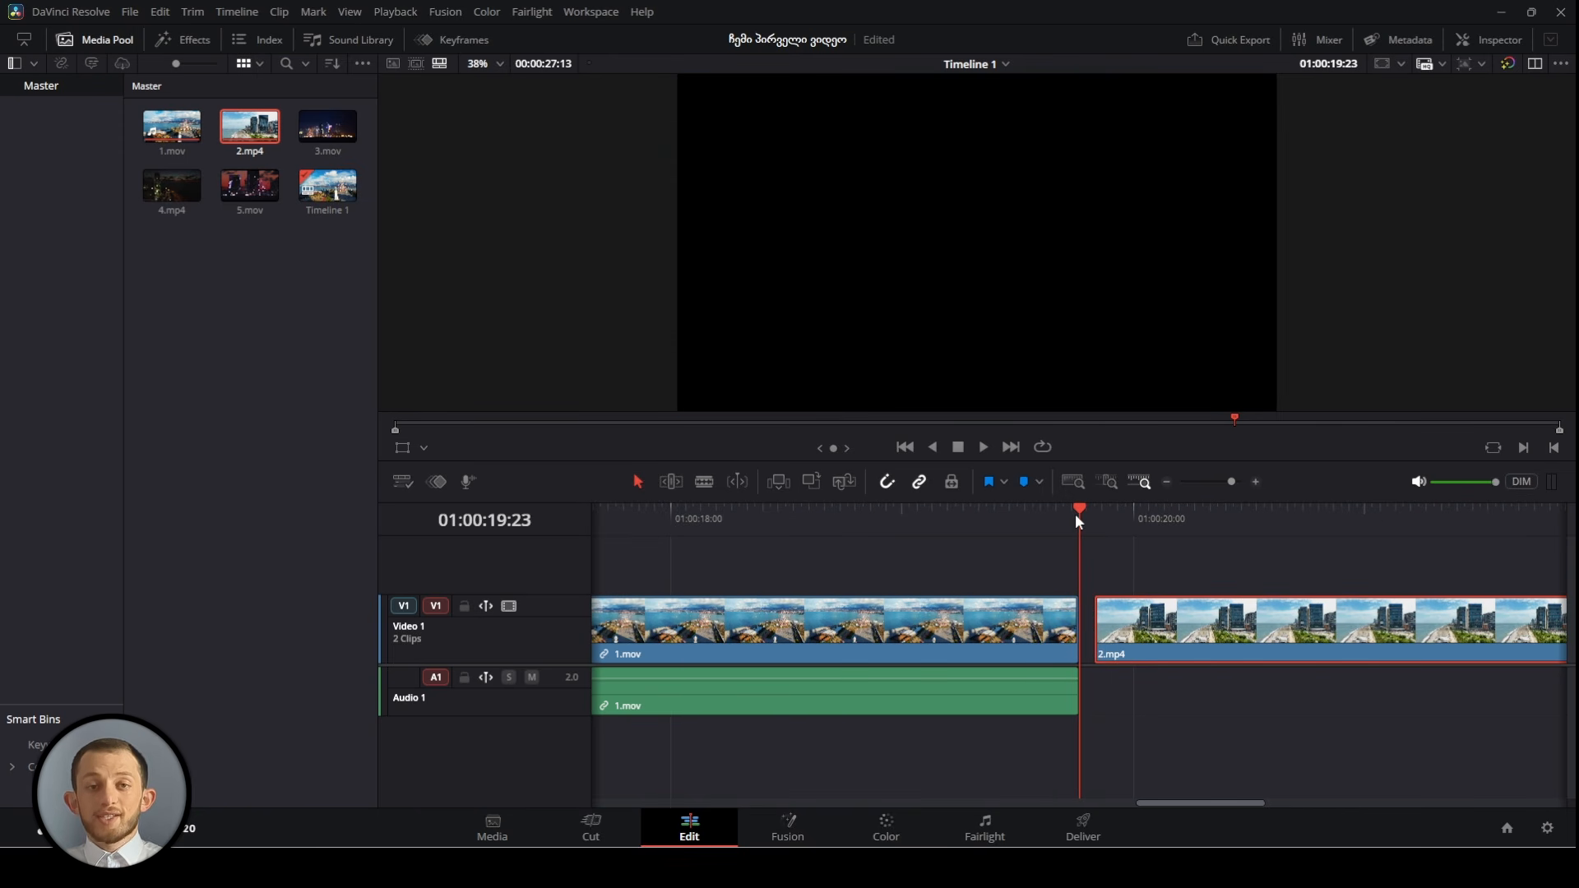
{"action": "key", "text": "space"}
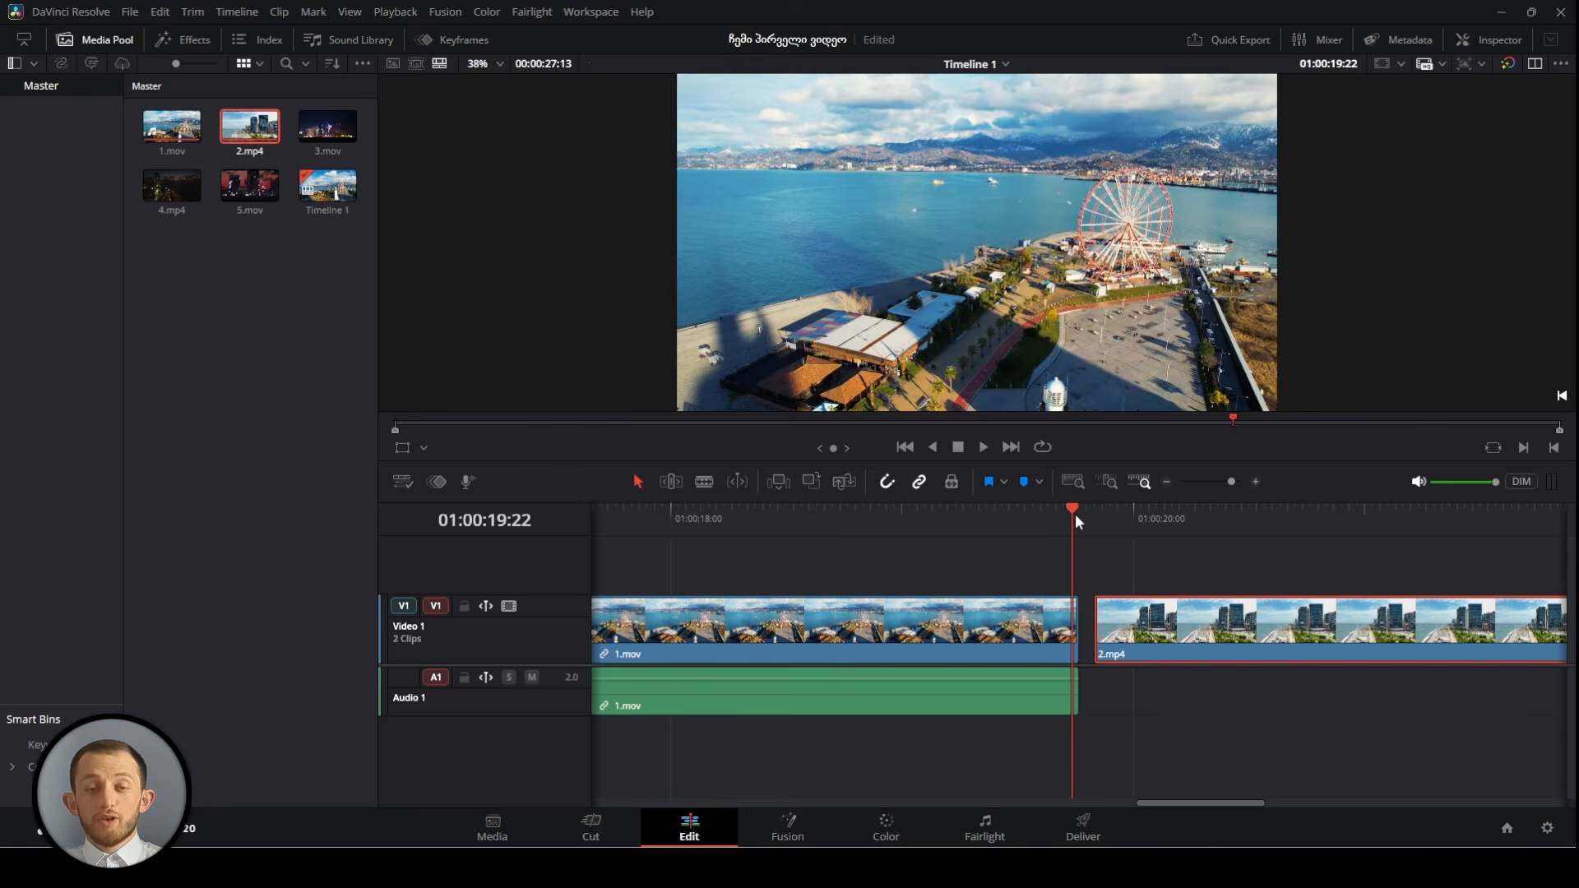
{"action": "key", "text": "Right"}
{"action": "key", "text": "Right"}
{"action": "key", "text": "Right"}
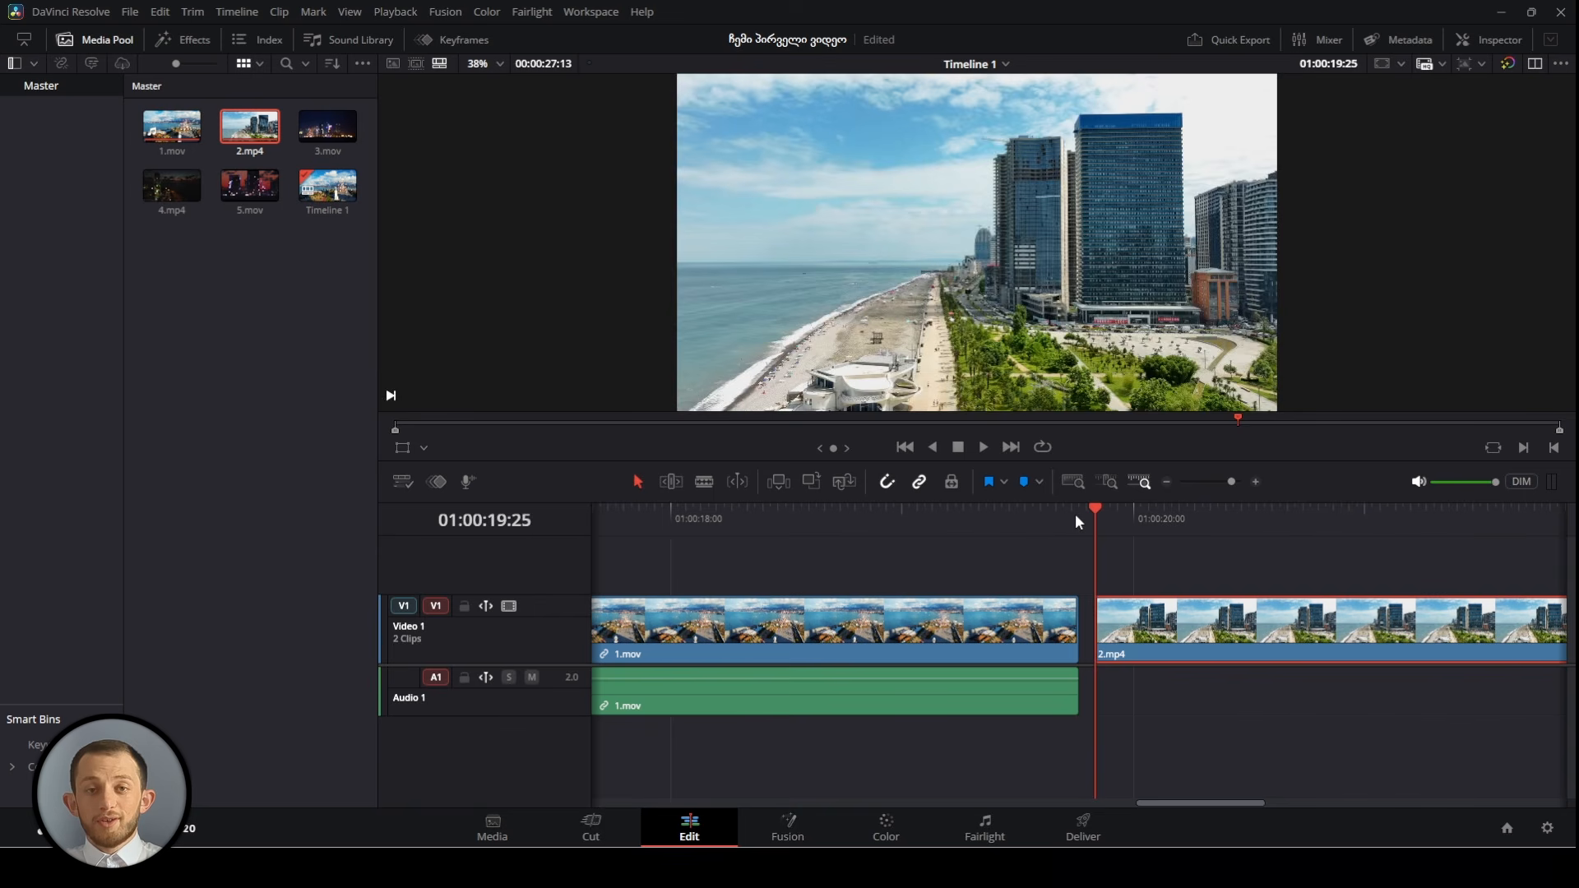
{"action": "key", "text": "Right"}
{"action": "key", "text": "Right"}
{"action": "key", "text": "Right"}
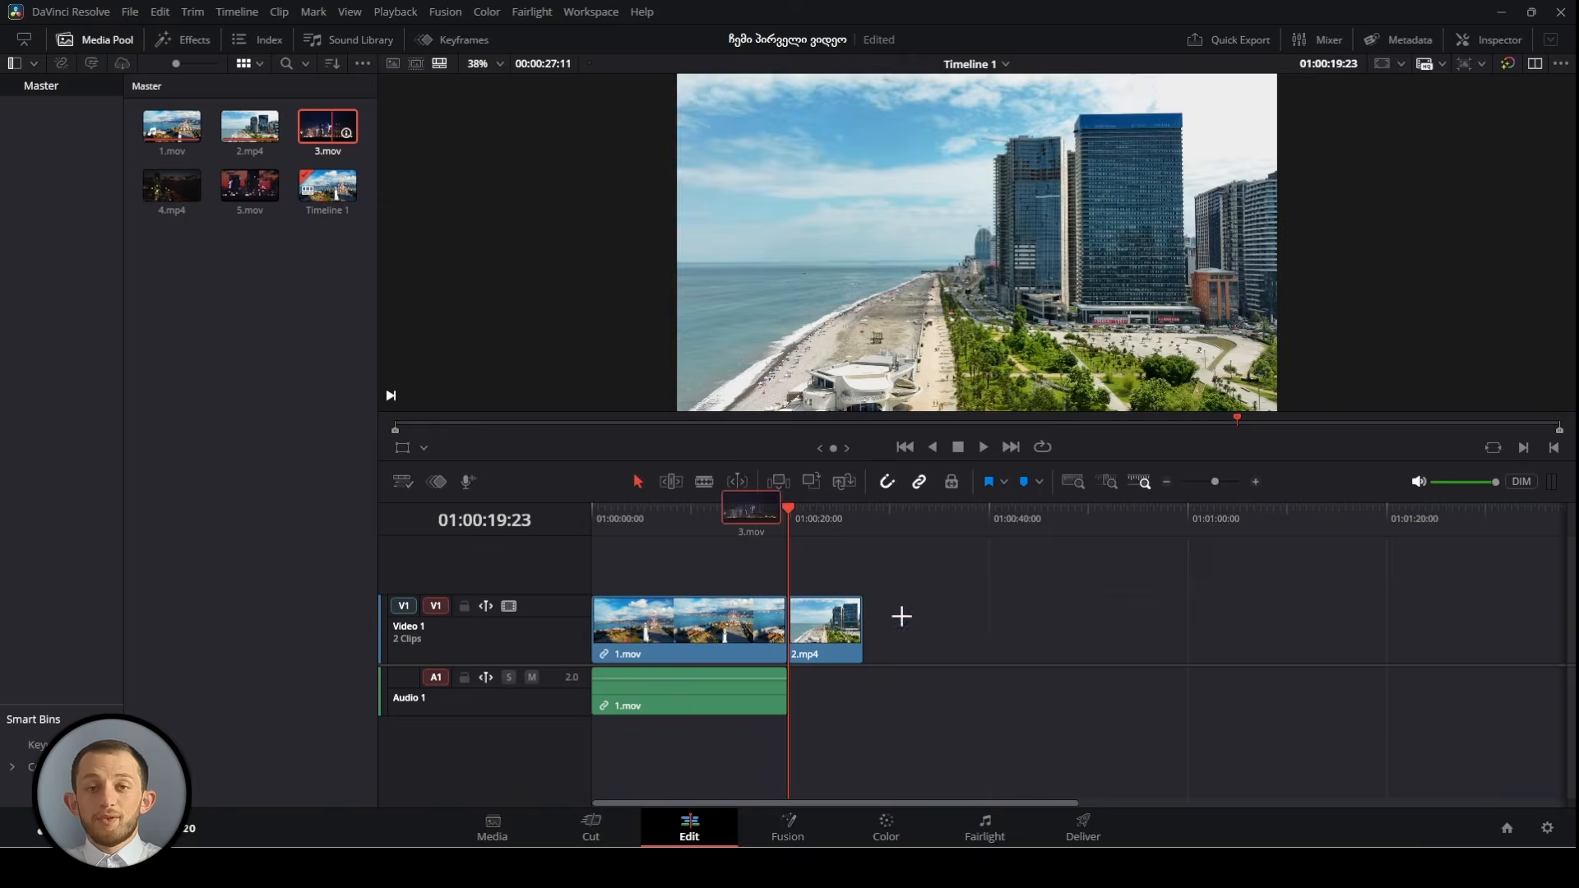
Append 3.mov, 4.mp4 and 5.mov after 2.mp4 on the Video 1 track without gaps
{"action": "left_click_drag", "start_coordinate": [899, 613], "coordinate": [899, 617]}
{"action": "left_click", "coordinate": [172, 185]}
{"action": "key", "text": "shift+F12"}
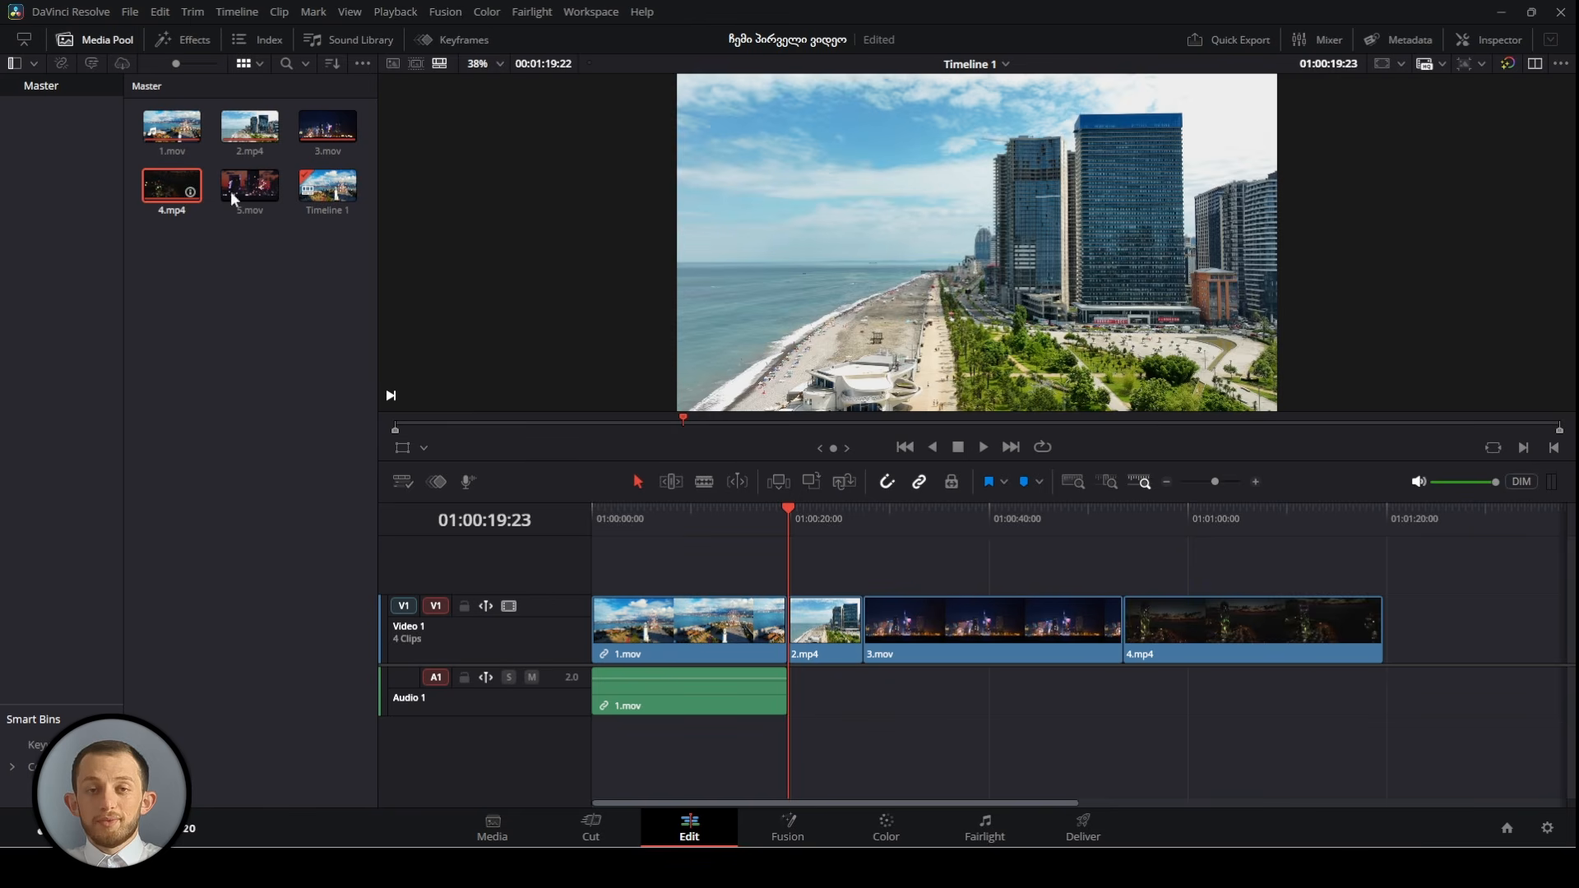
{"action": "left_click_drag", "start_coordinate": [233, 199], "coordinate": [1398, 642]}
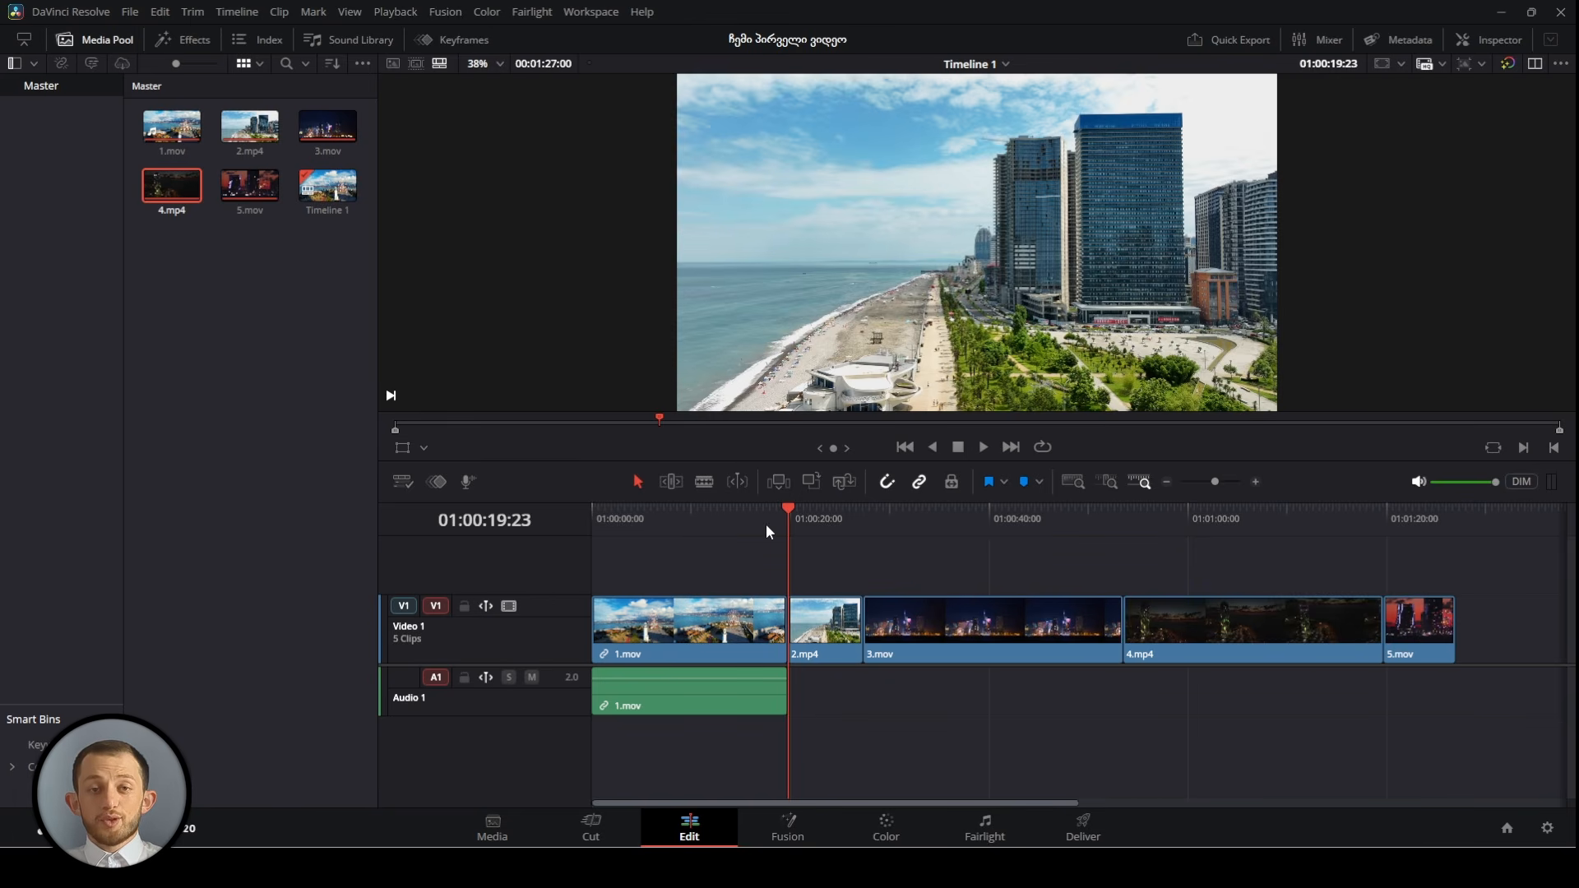
Split 1.mov at 01:00:13:21 and ripple-delete its first part together with the linked audio
{"action": "left_click_drag", "start_coordinate": [783, 516], "coordinate": [588, 522]}
{"action": "key", "text": "space"}
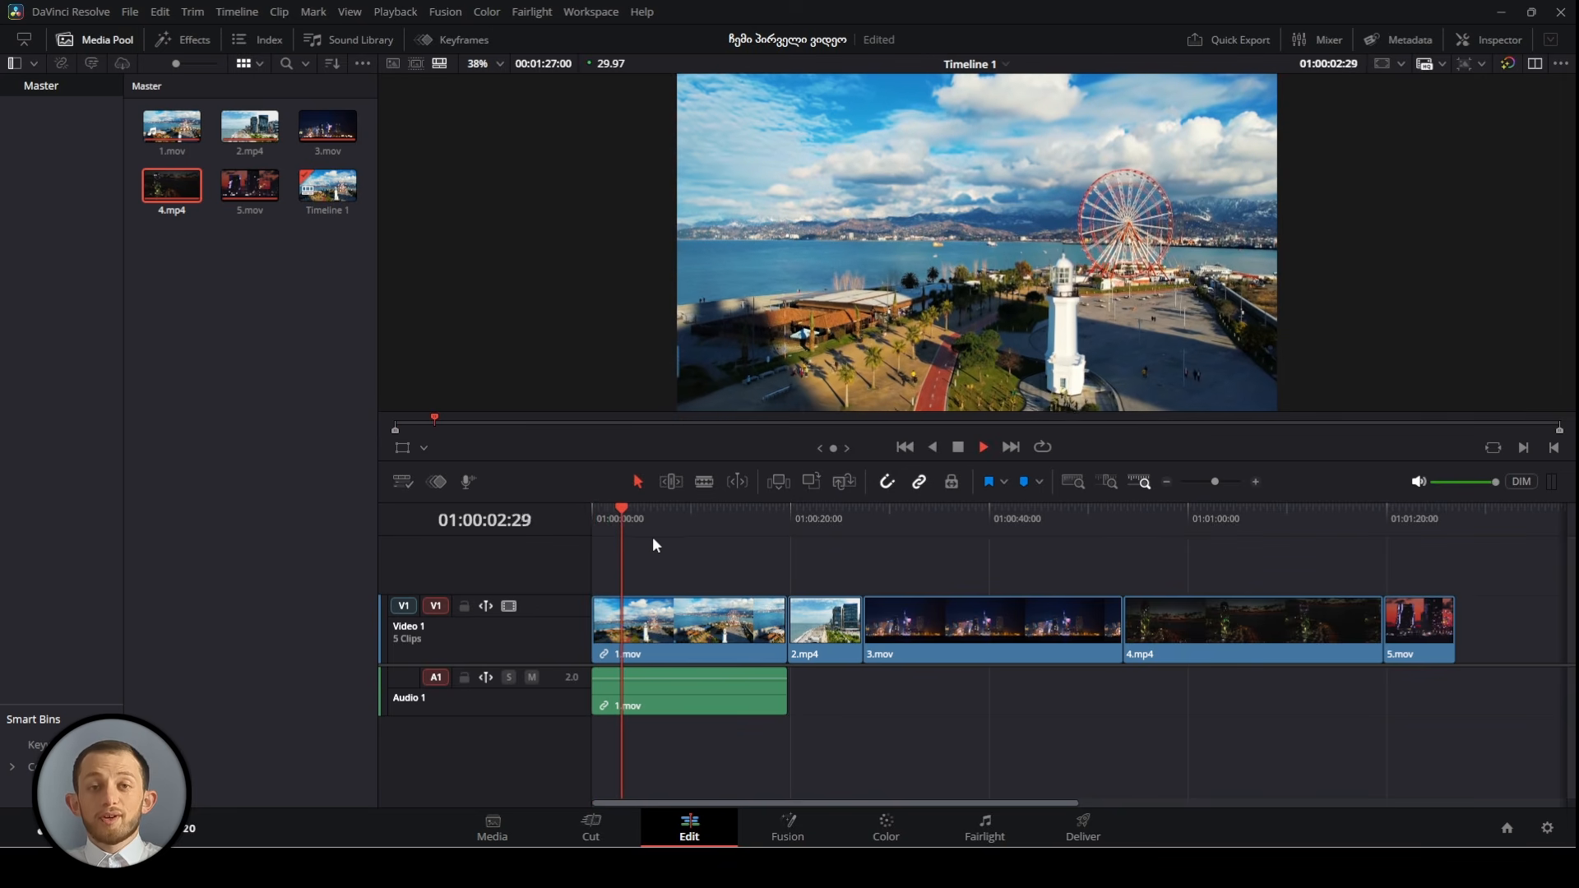
{"action": "left_click_drag", "start_coordinate": [645, 519], "coordinate": [727, 535]}
{"action": "left_click", "coordinate": [756, 629]}
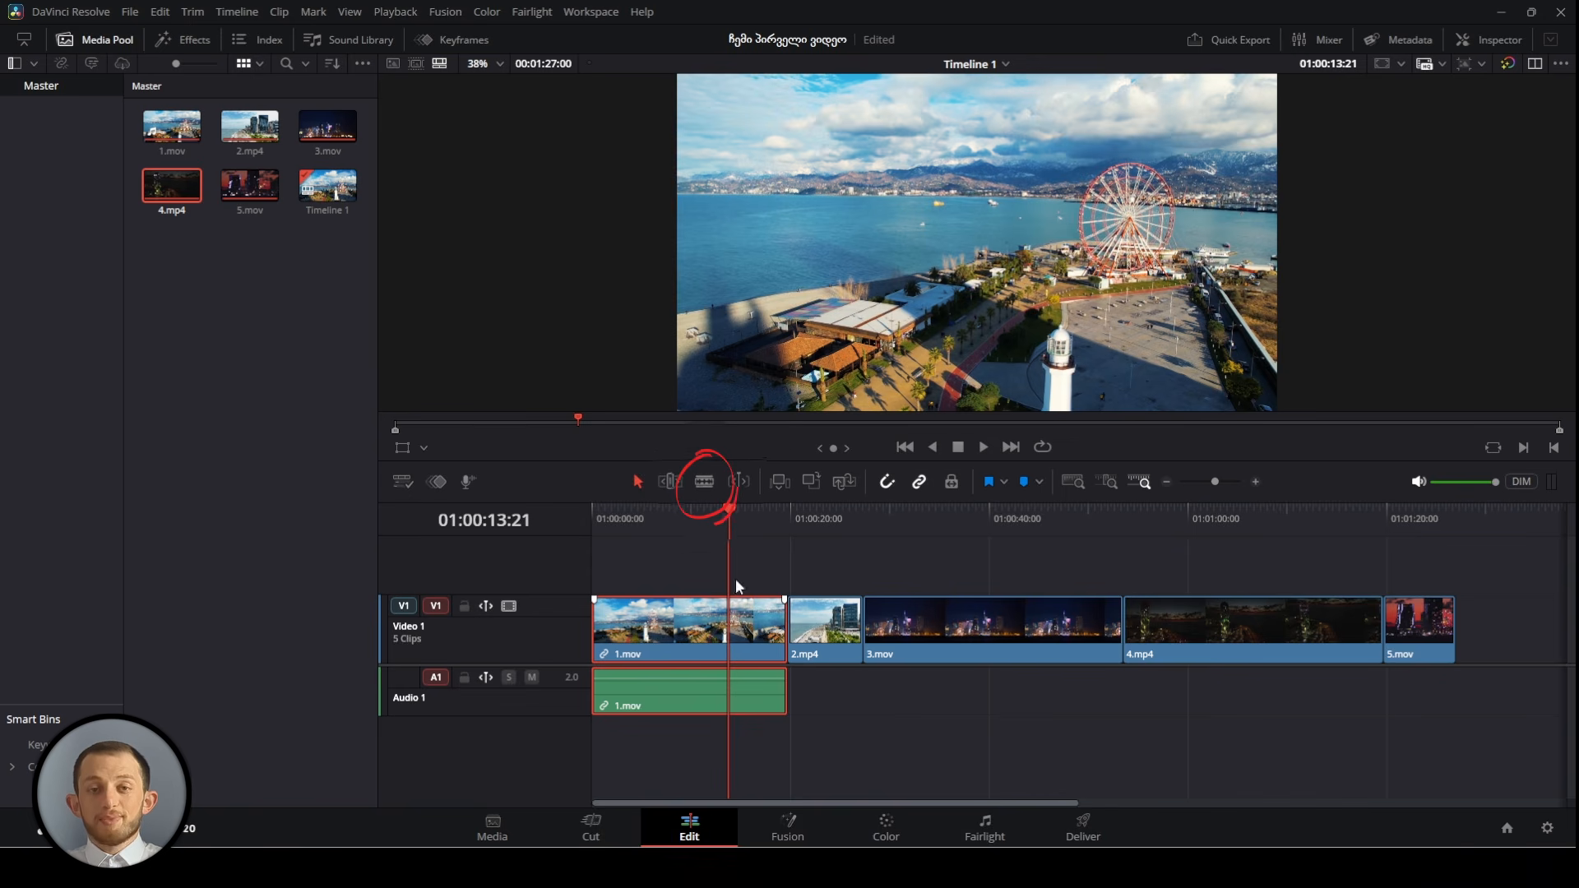
{"action": "left_click", "coordinate": [704, 482]}
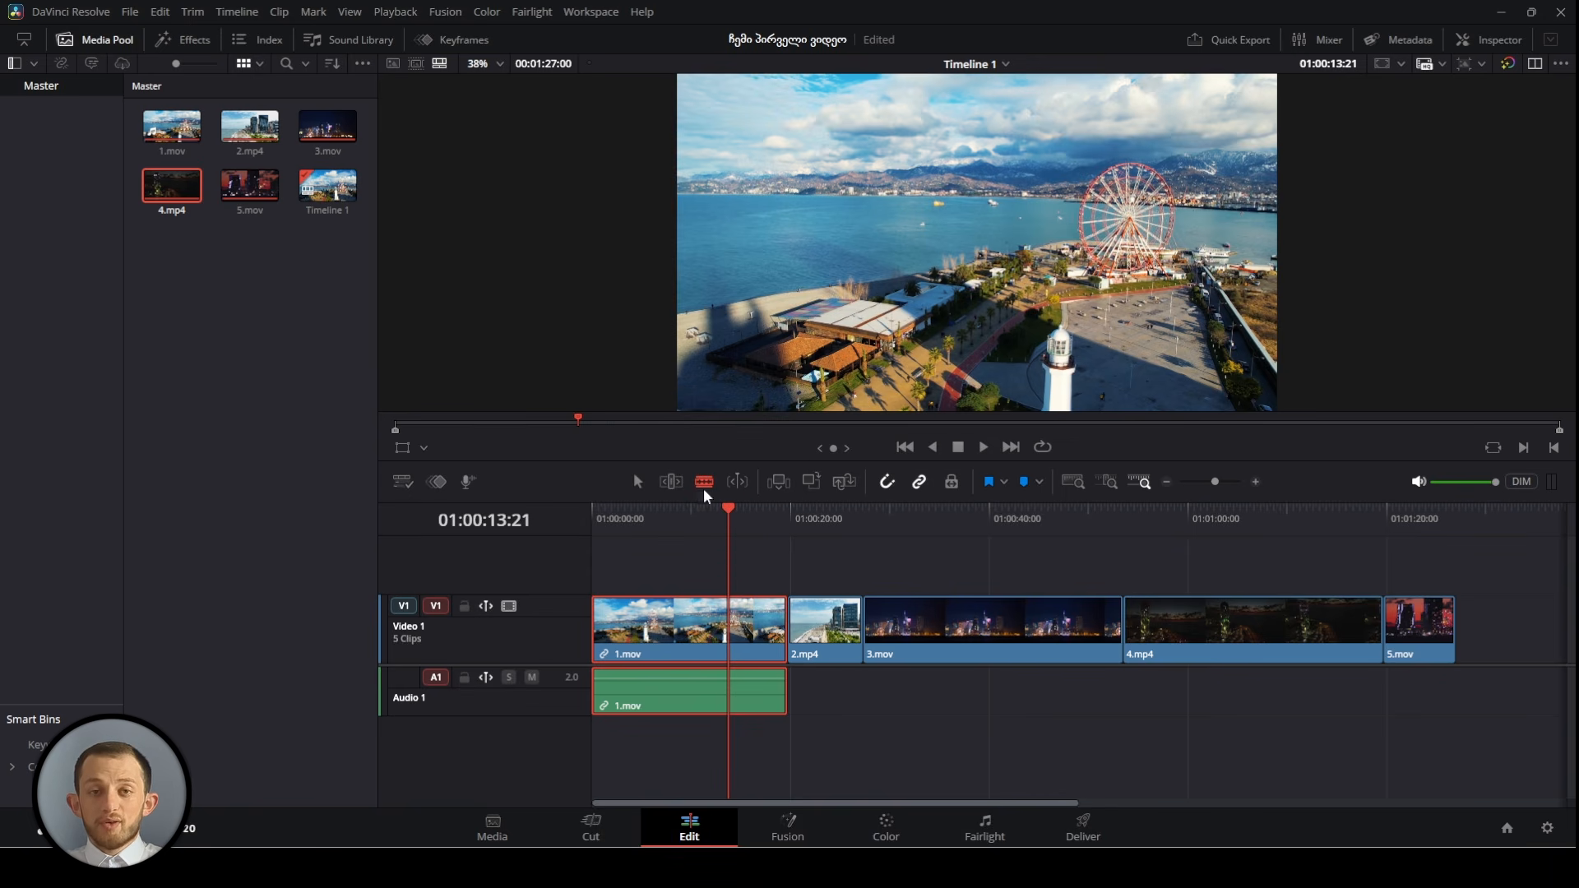
{"action": "left_click", "coordinate": [730, 618]}
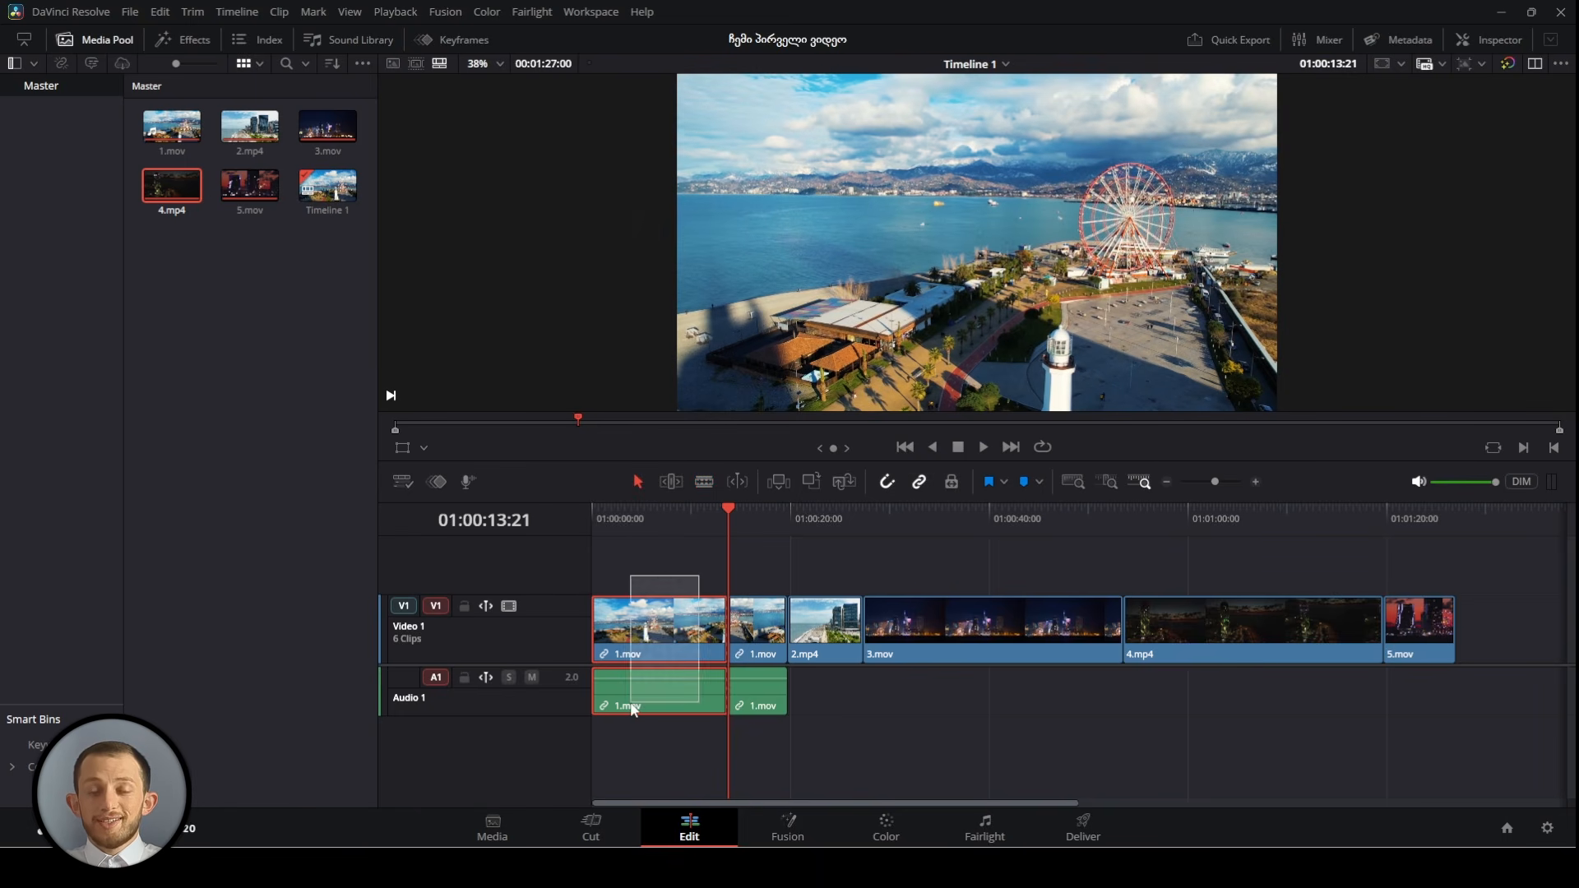
{"action": "key", "text": "Delete"}
Split 3.mov at 01:00:21:13 and 01:00:29:14 and ripple-delete the section between the two cuts
{"action": "left_click_drag", "start_coordinate": [728, 576], "coordinate": [923, 594]}
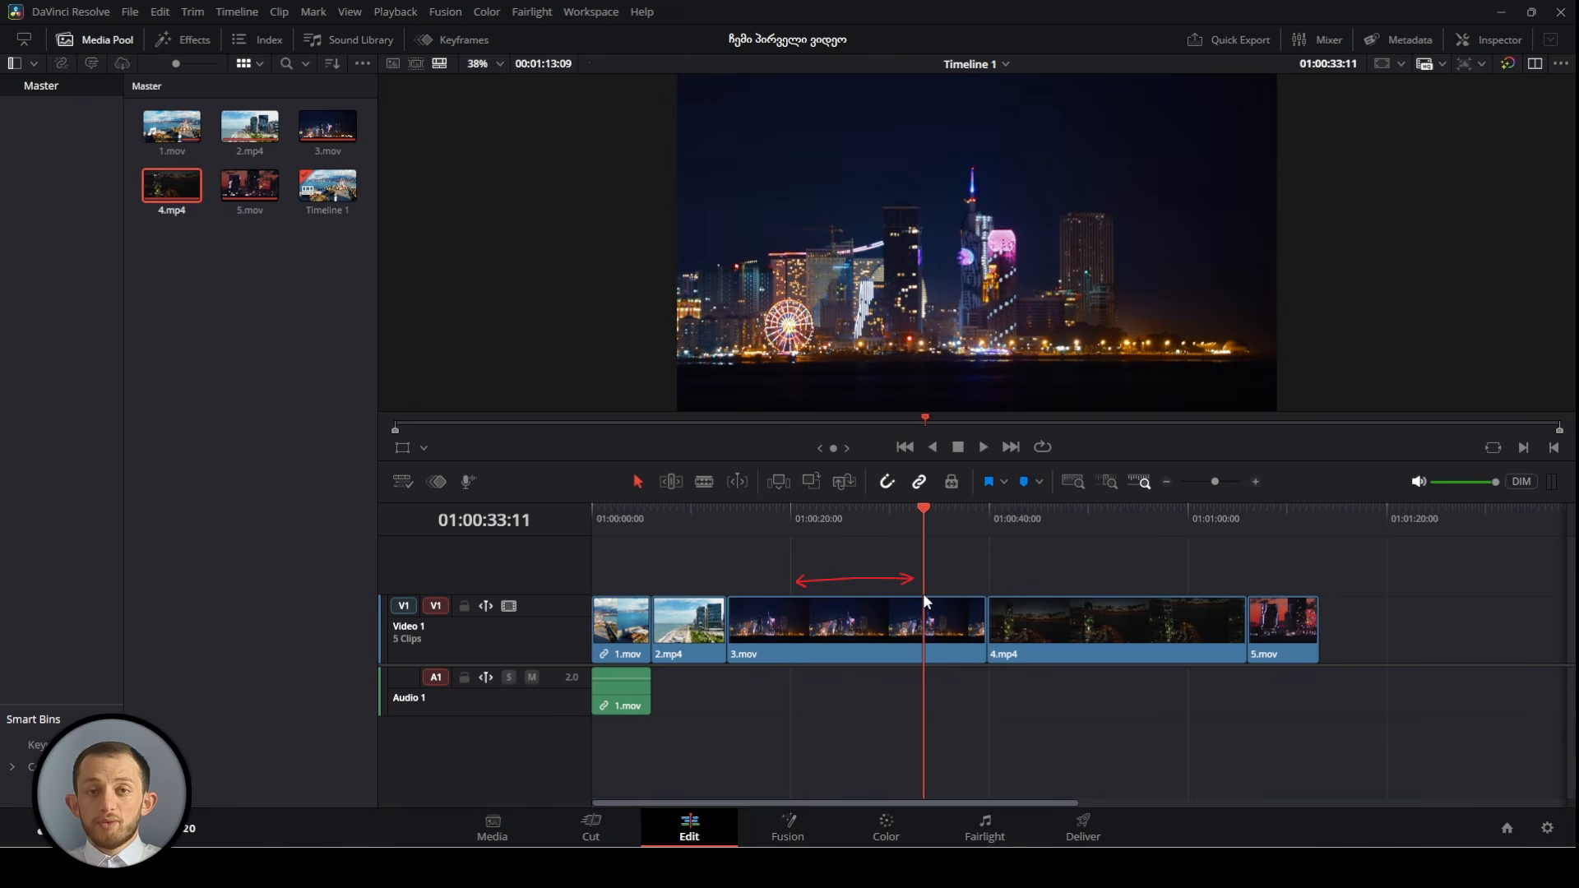
{"action": "key", "text": "b"}
{"action": "left_click", "coordinate": [809, 617]}
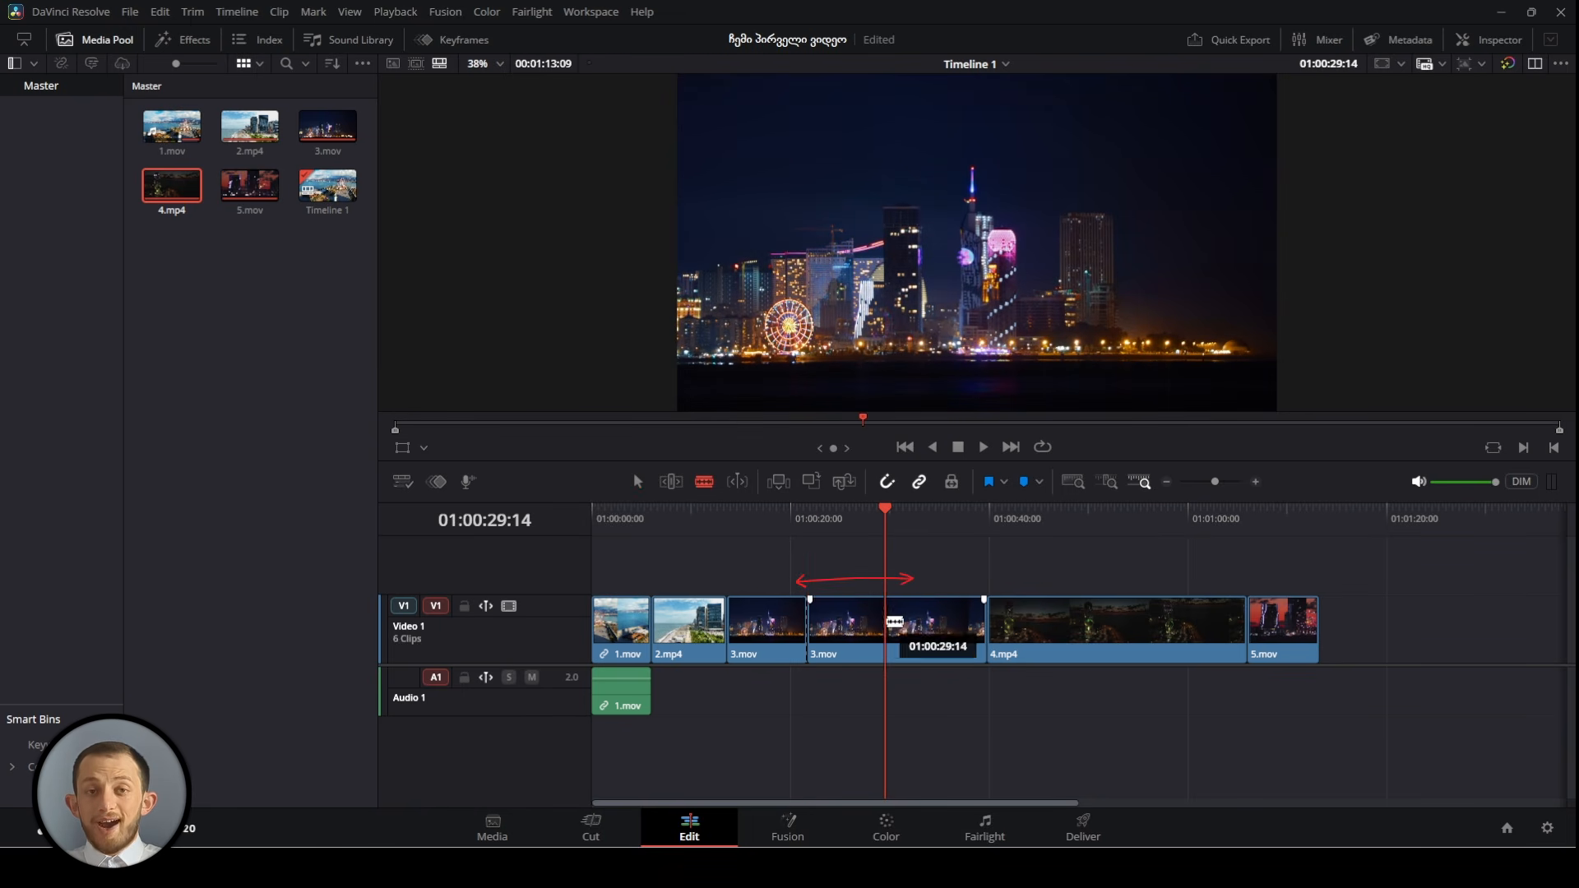
{"action": "left_click", "coordinate": [895, 622]}
{"action": "key", "text": "a"}
{"action": "left_click", "coordinate": [774, 631]}
{"action": "key", "text": "Delete"}
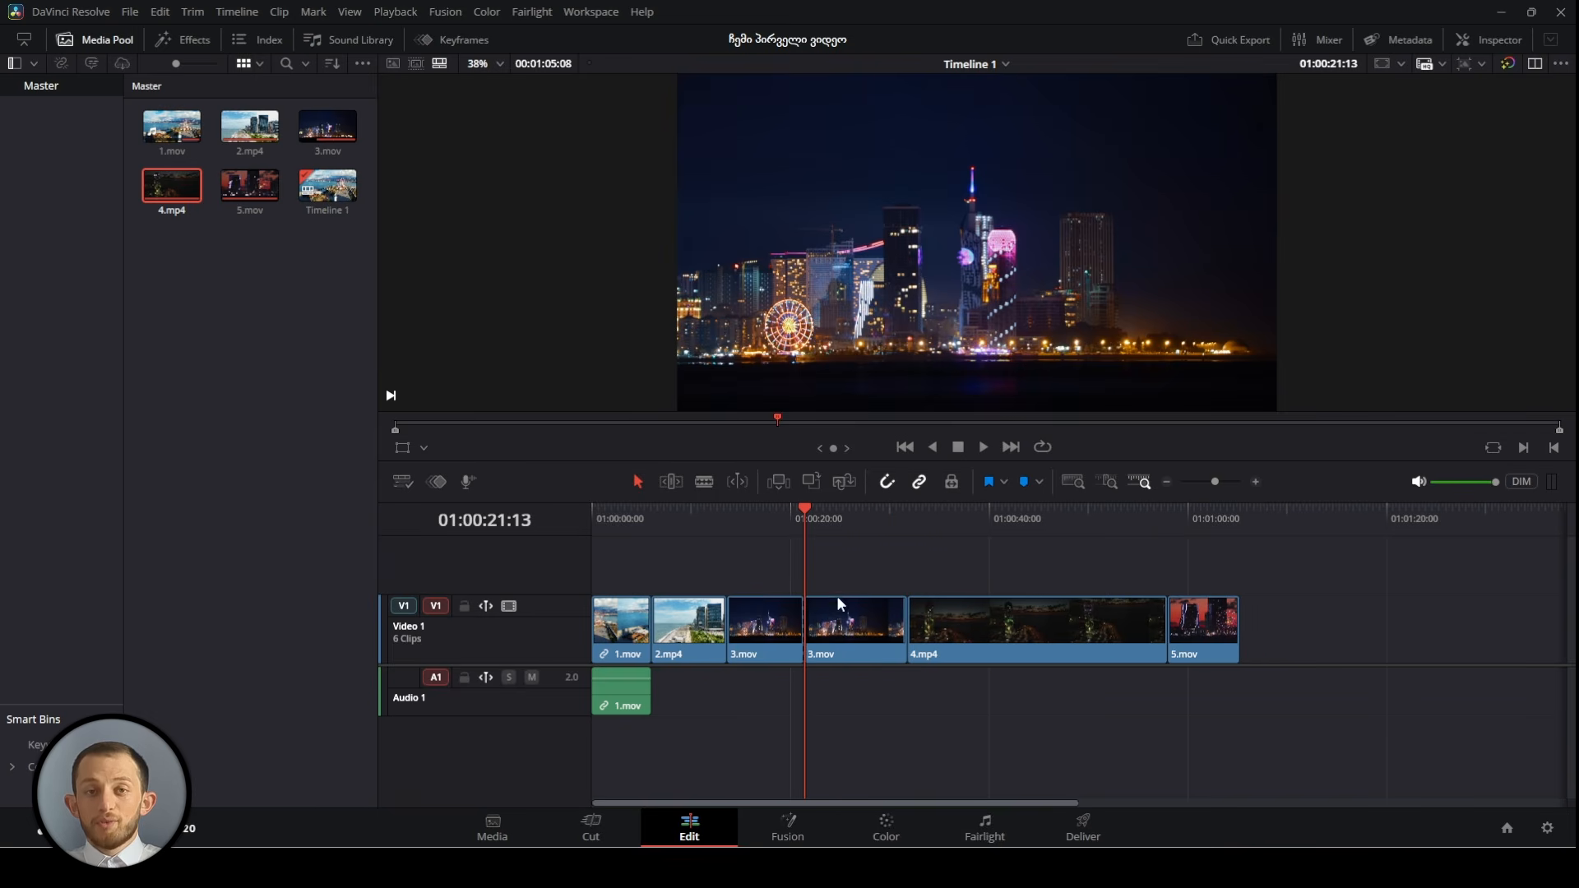
Ripple-delete the part of 3.mov after the cut at 01:00:21:13 and trim both ends of 5.mov
{"action": "key", "text": "Delete"}
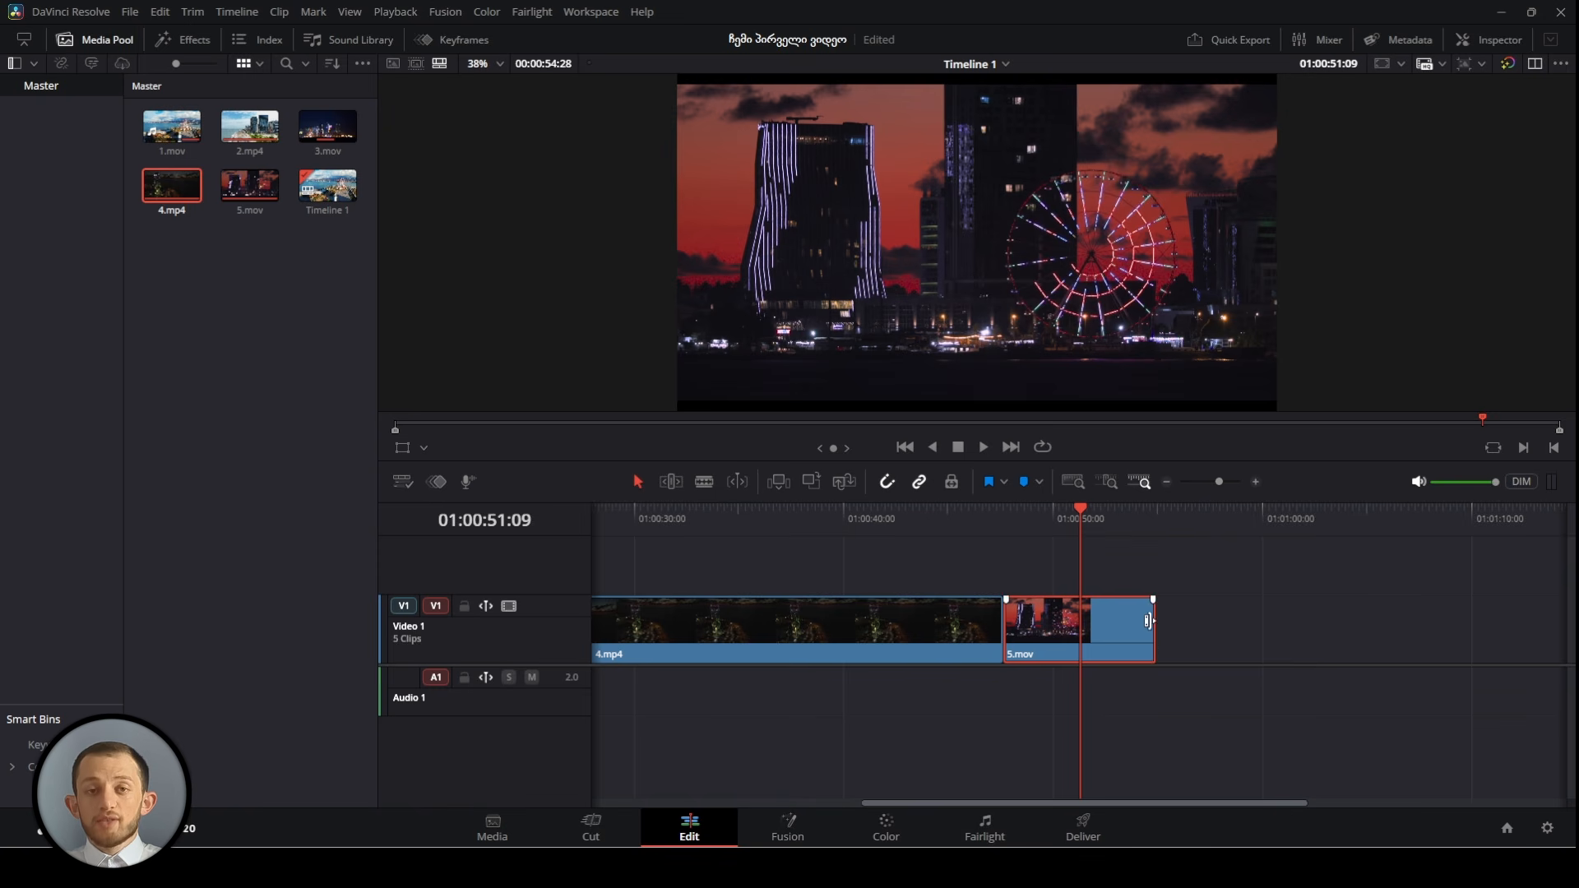
{"action": "left_click_drag", "start_coordinate": [1147, 615], "coordinate": [1115, 623]}
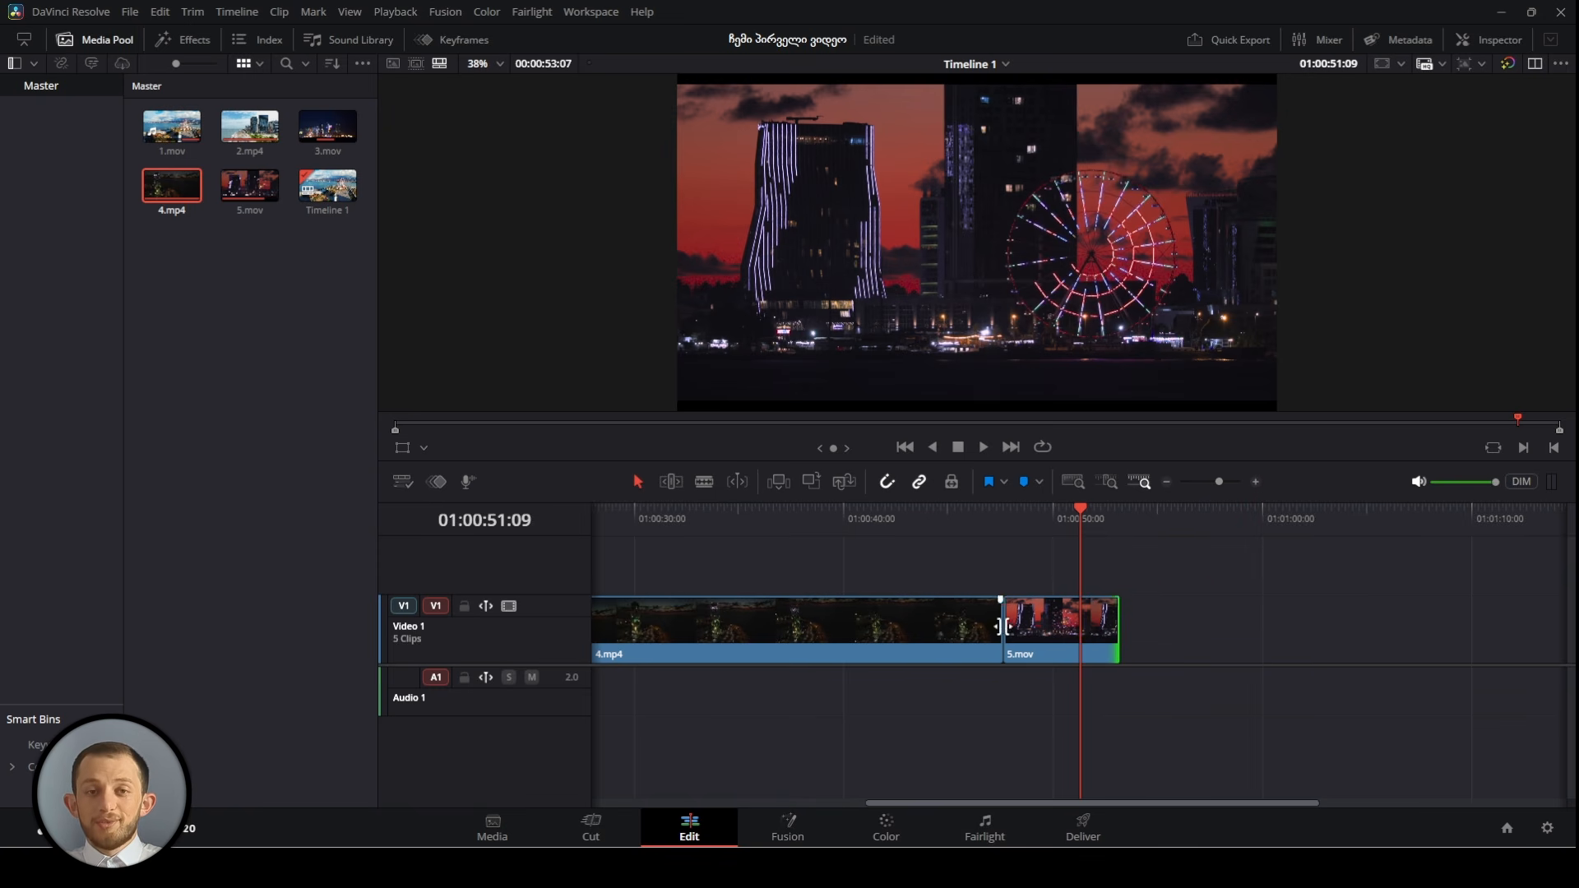
{"action": "left_click_drag", "start_coordinate": [1010, 623], "coordinate": [1049, 623]}
{"action": "left_click_drag", "start_coordinate": [1089, 623], "coordinate": [1072, 622]}
Place 3.mov on a new Video 2 track starting above 2.mp4, and delete the audio of 1.mov
{"action": "left_click_drag", "start_coordinate": [327, 125], "coordinate": [677, 574]}
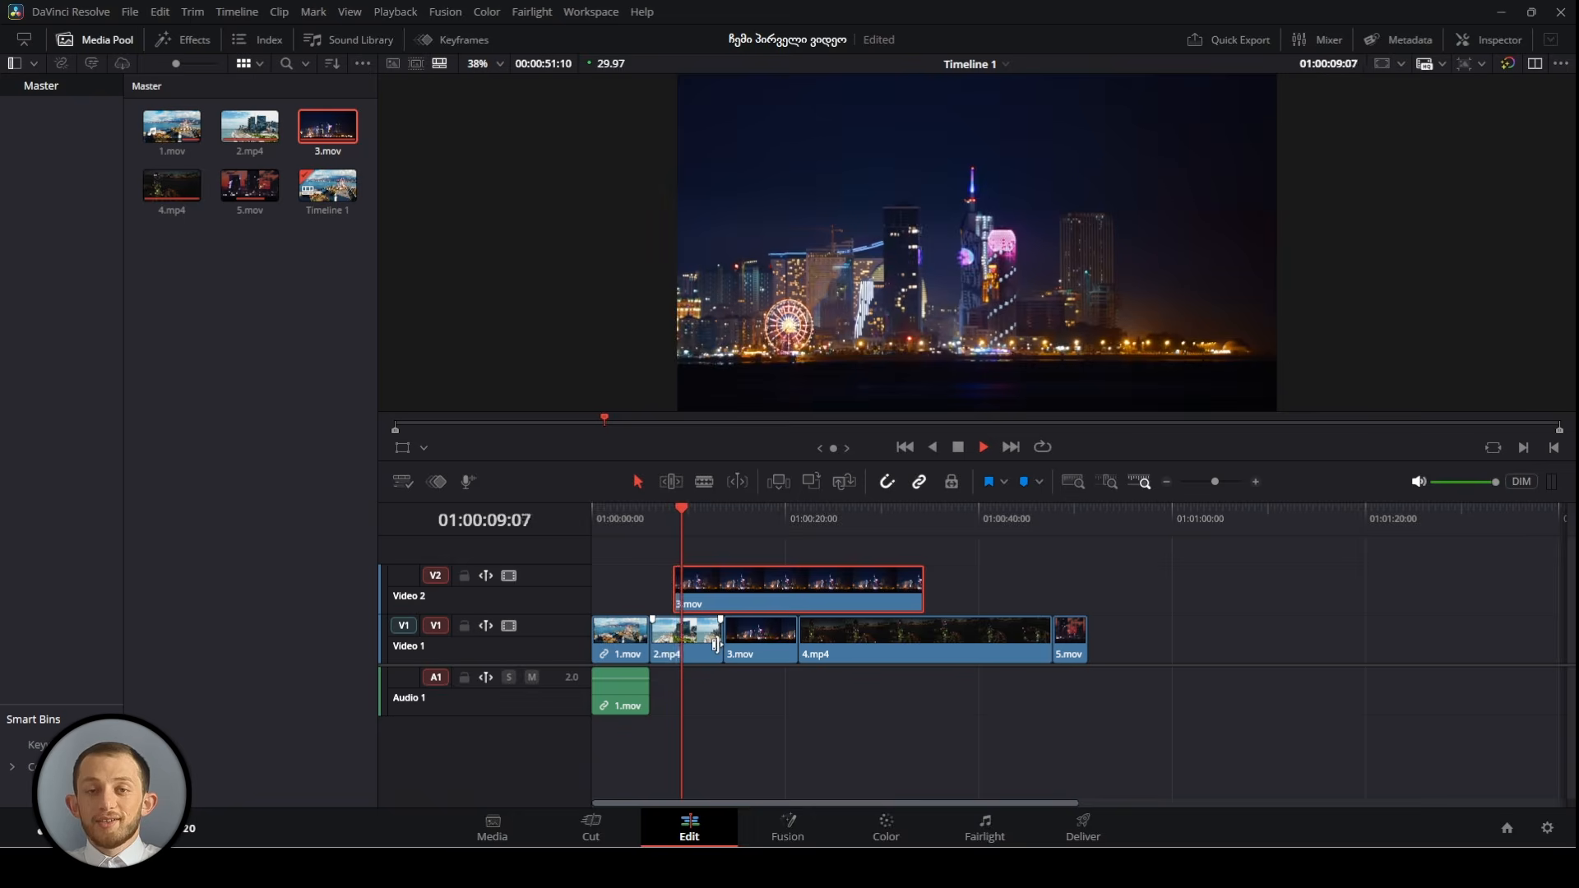
{"action": "left_click_drag", "start_coordinate": [705, 750], "coordinate": [623, 695]}
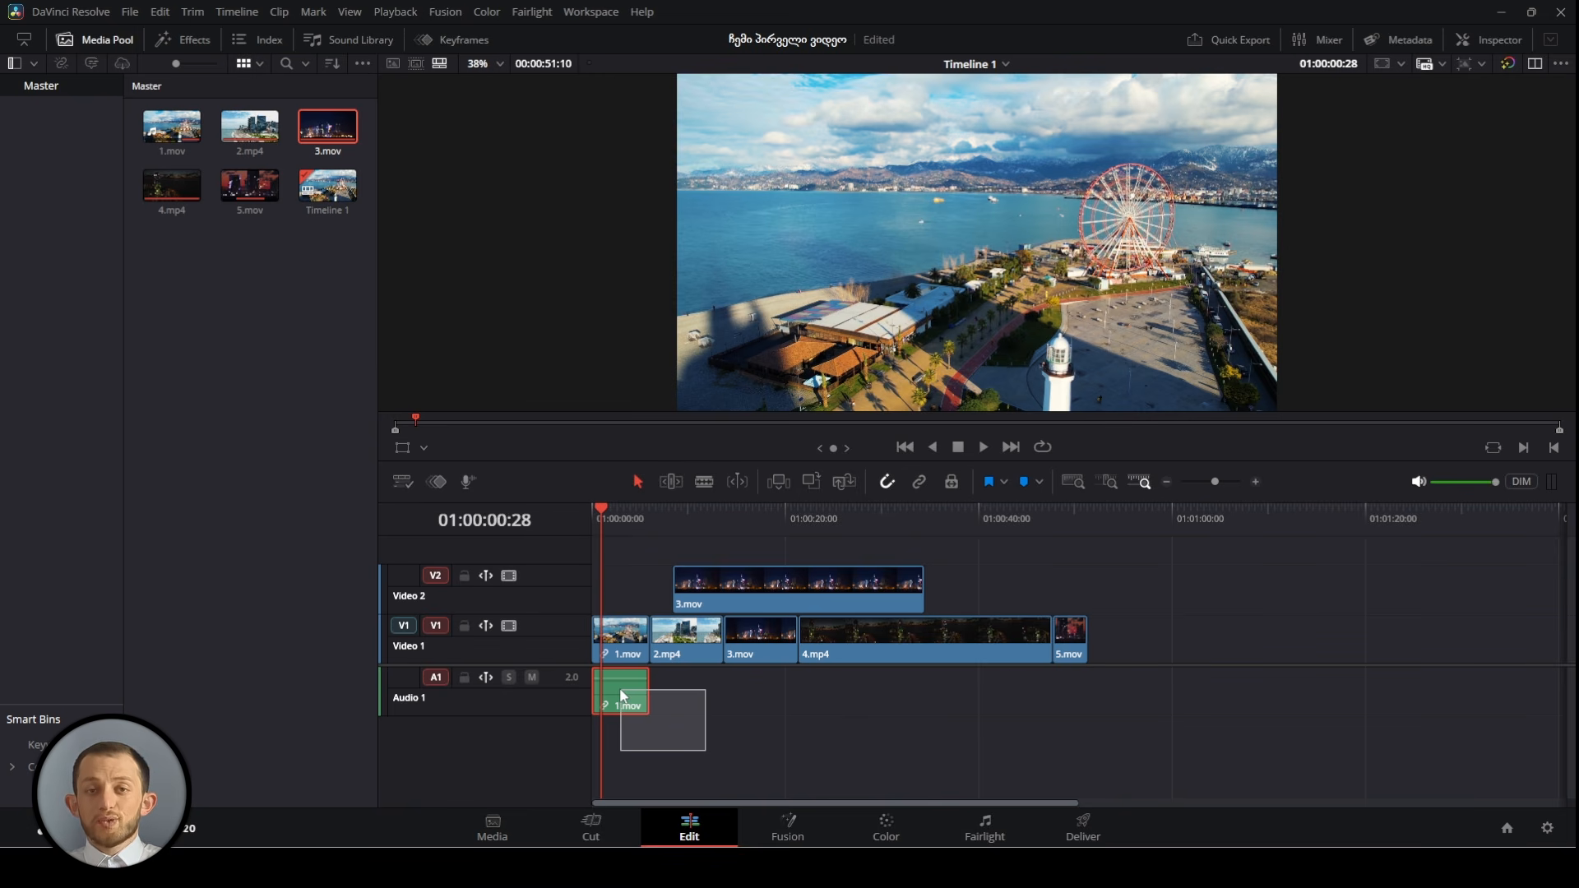
{"action": "key", "text": "Delete"}
Import City Noise Ambience.wav and 17287 city busy street ambience loop-full.mp3, then lay them on the audio tracks, repeating the mp3 on Audio 3
{"action": "right_click", "coordinate": [223, 339]}
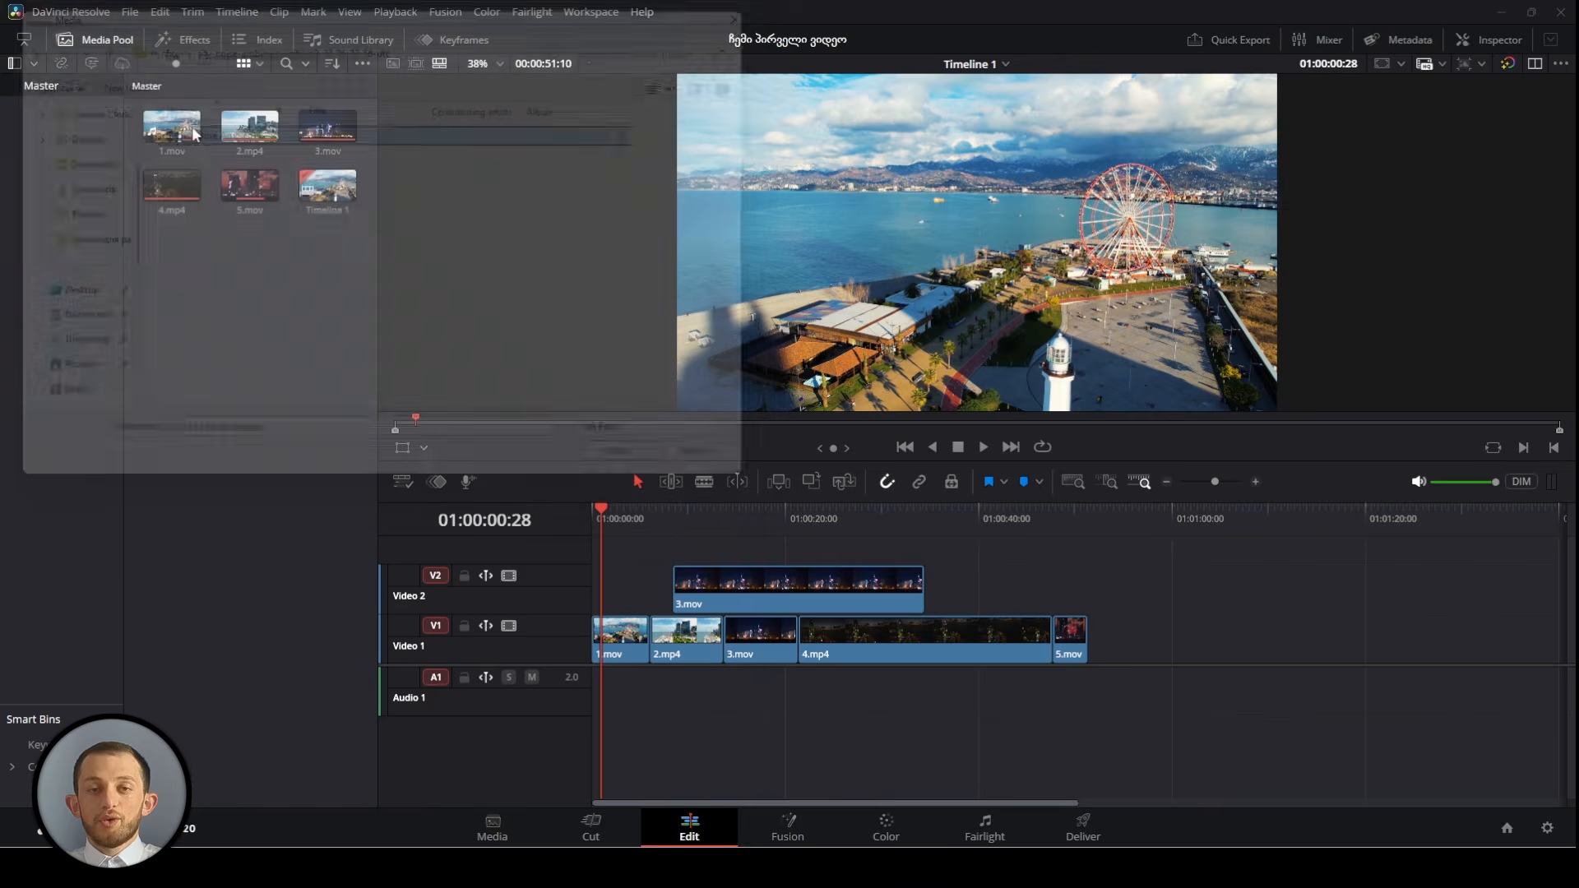
{"action": "double_click", "coordinate": [328, 188]}
{"action": "left_click_drag", "start_coordinate": [327, 187], "coordinate": [590, 666]}
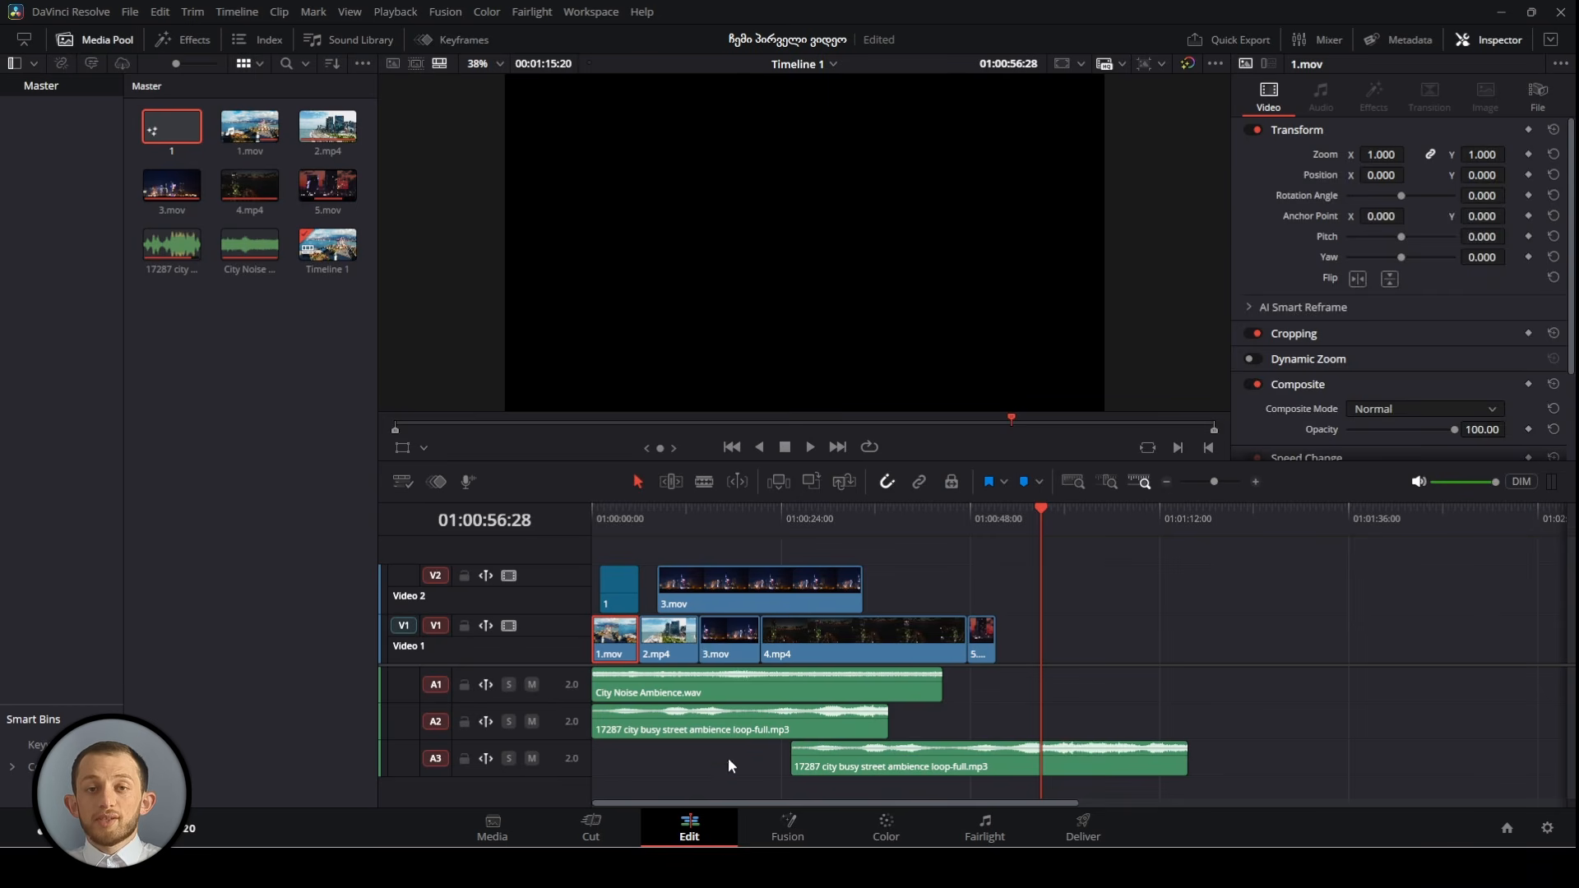
{"action": "left_click", "coordinate": [764, 684]}
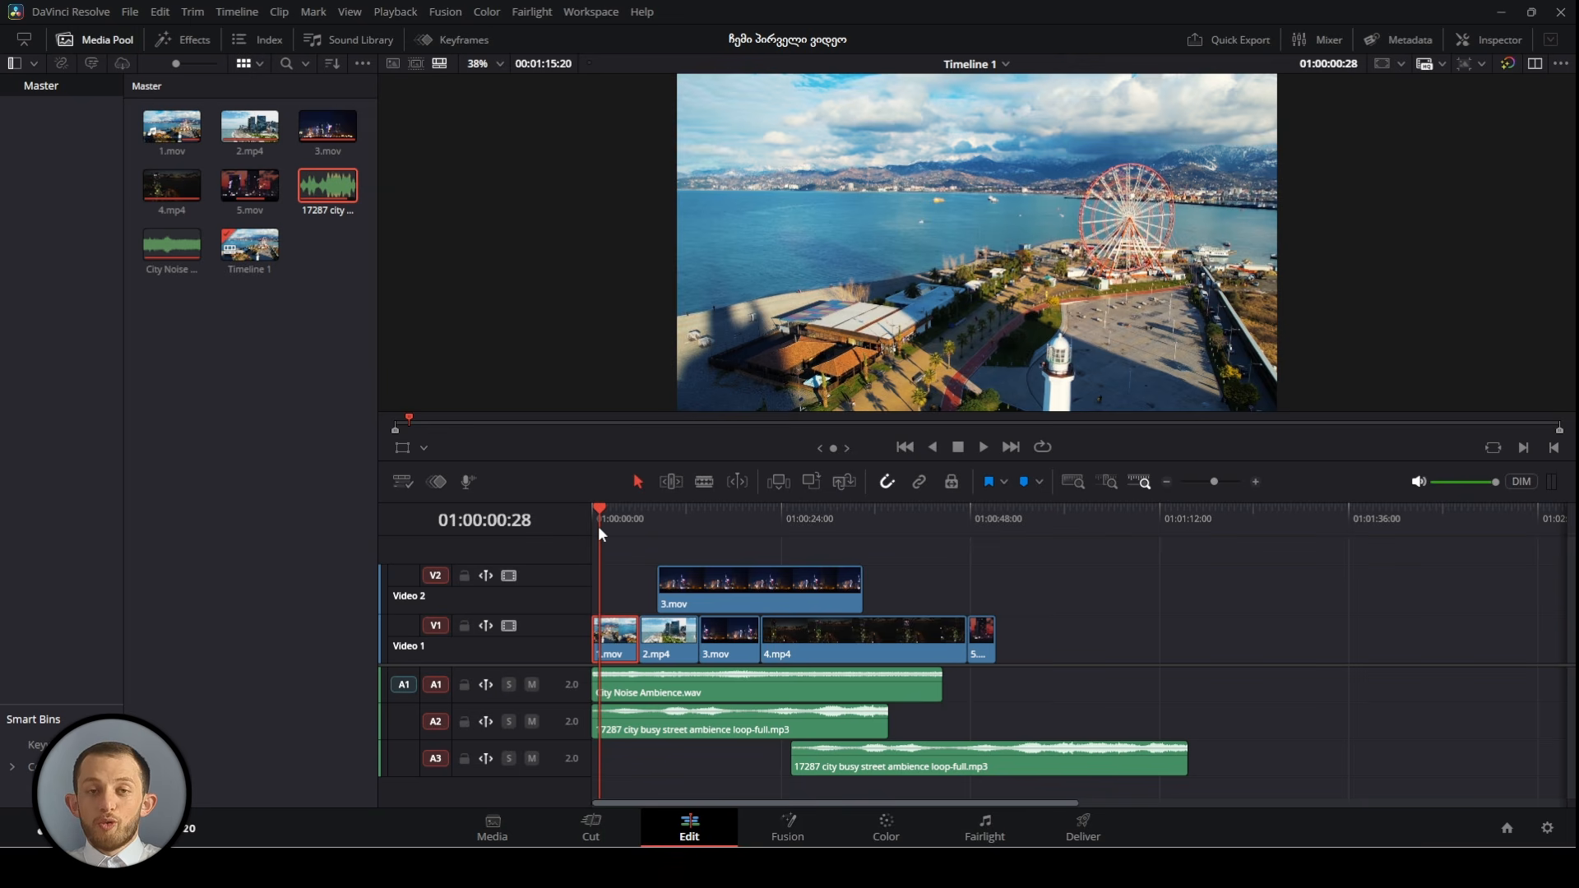
Try transforming 1.mov at 01:00:02:24: zoom 1.250, position X -218 and Y -29, rotation 9.200, anchor point X -201, horizontal and vertical flips
{"action": "left_click_drag", "start_coordinate": [600, 534], "coordinate": [614, 534]}
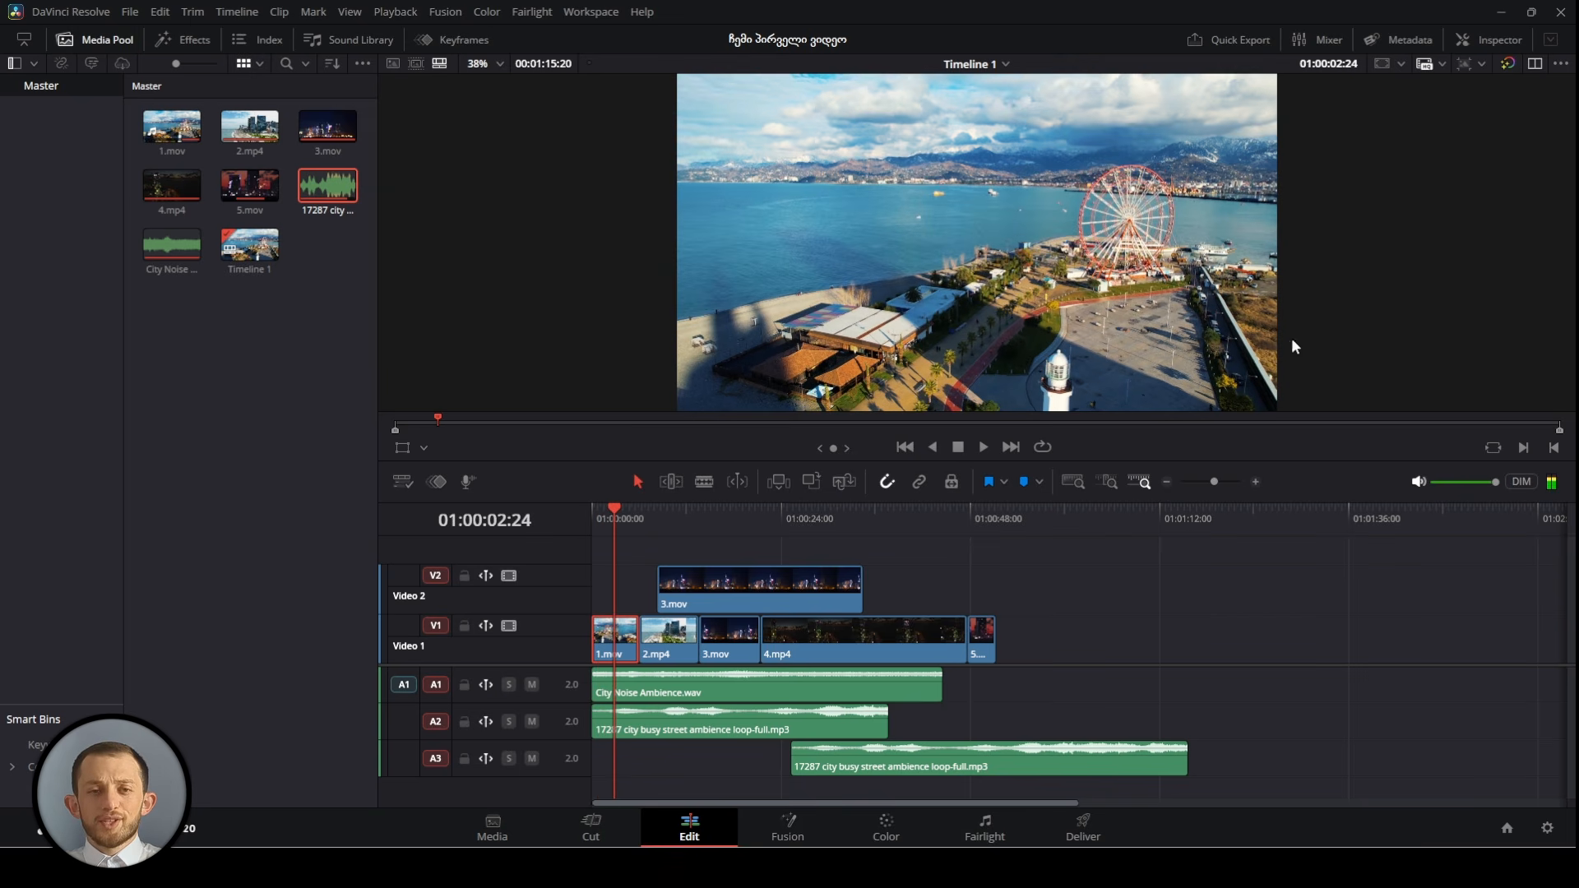
{"action": "left_click", "coordinate": [1491, 42]}
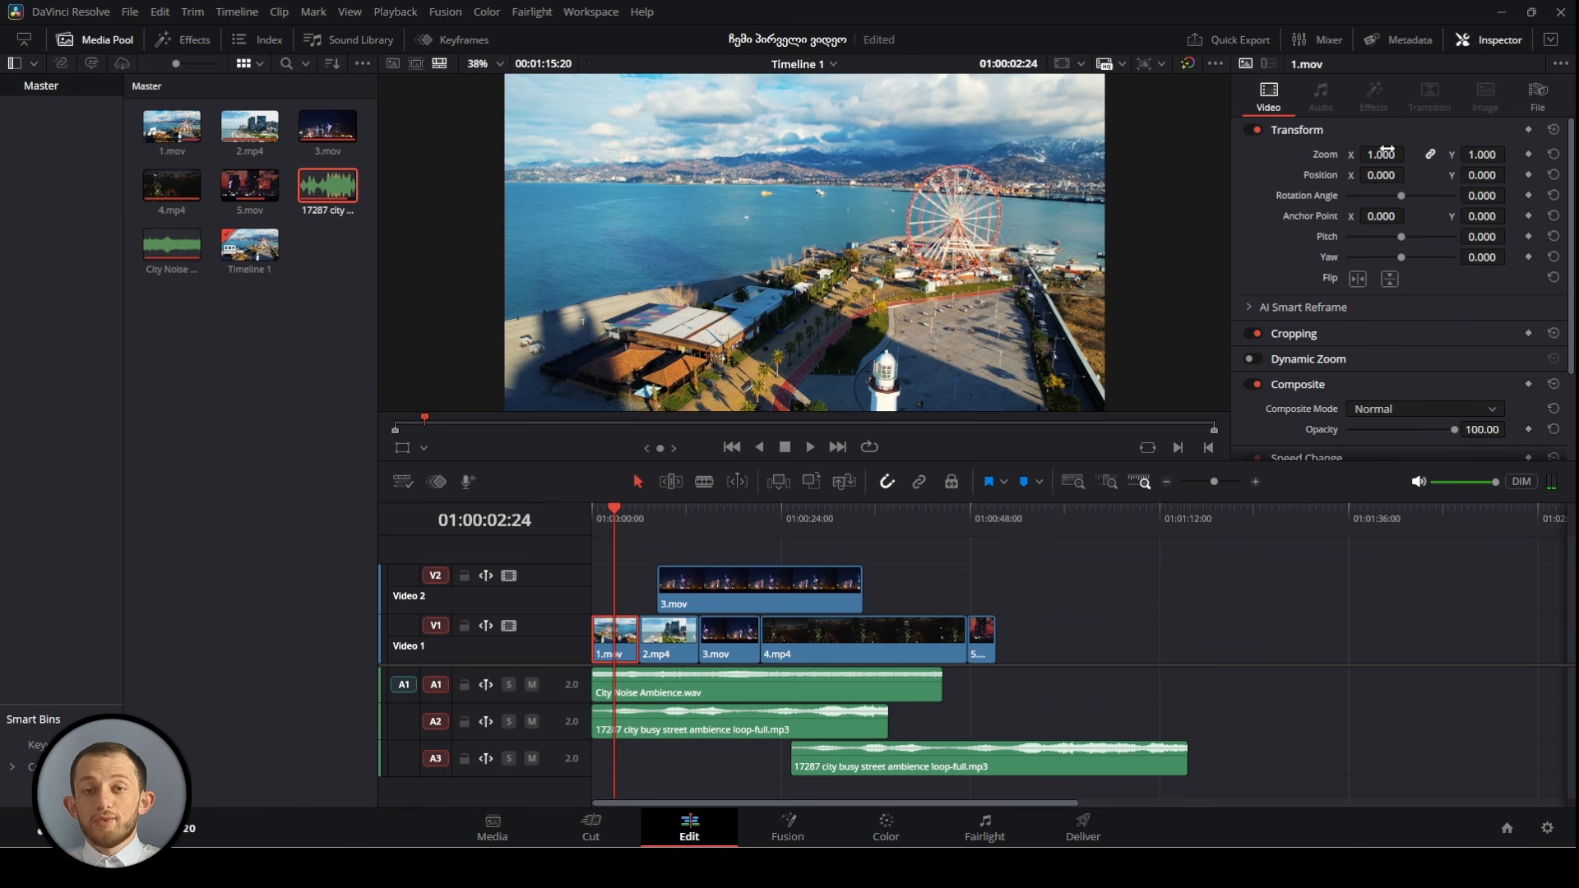
{"action": "left_click_drag", "start_coordinate": [1388, 151], "coordinate": [1206, 175]}
{"action": "mouse_move", "coordinate": [1492, 174]}
{"action": "left_mouse_down"}
{"action": "mouse_move", "coordinate": [1395, 174]}
{"action": "mouse_move", "coordinate": [1468, 174]}
{"action": "left_mouse_up"}
{"action": "left_click_drag", "start_coordinate": [1490, 196], "coordinate": [1566, 196]}
{"action": "left_click_drag", "start_coordinate": [1389, 217], "coordinate": [1224, 217]}
{"action": "left_click", "coordinate": [1359, 279]}
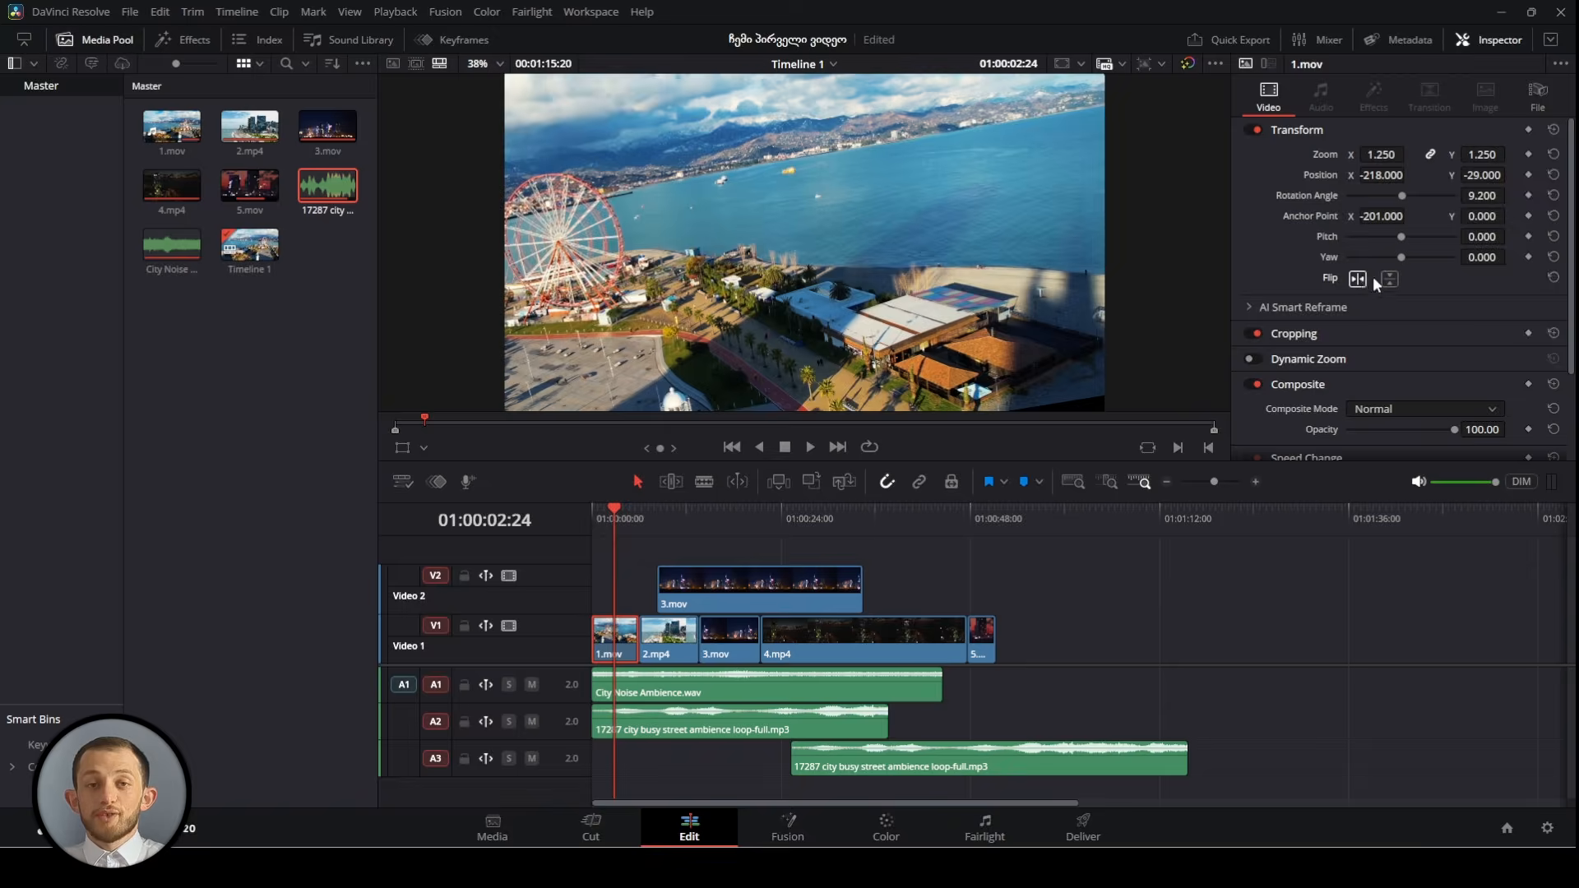
{"action": "left_click", "coordinate": [1389, 280]}
{"action": "left_click", "coordinate": [1390, 279]}
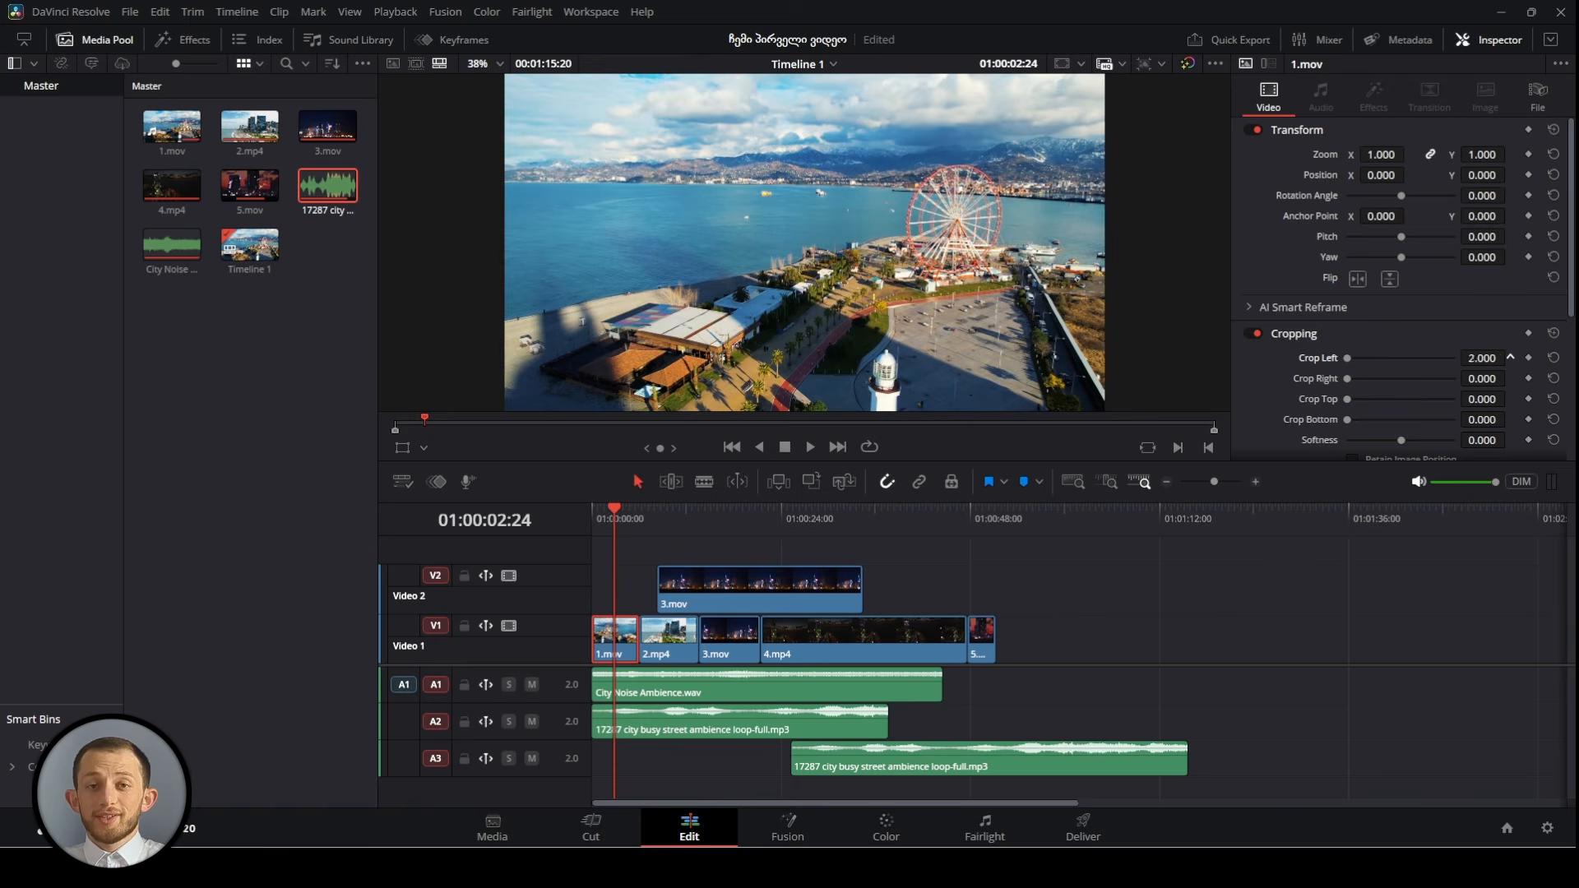
Adjust the left crop of 1.mov and look through its remaining clip settings
{"action": "mouse_move", "coordinate": [1492, 358]}
{"action": "left_mouse_down"}
{"action": "mouse_move", "coordinate": [1573, 358]}
{"action": "mouse_move", "coordinate": [1492, 358]}
{"action": "left_mouse_up"}
{"action": "scroll", "coordinate": [1336, 332], "scroll_direction": "down", "scroll_amount": 5}
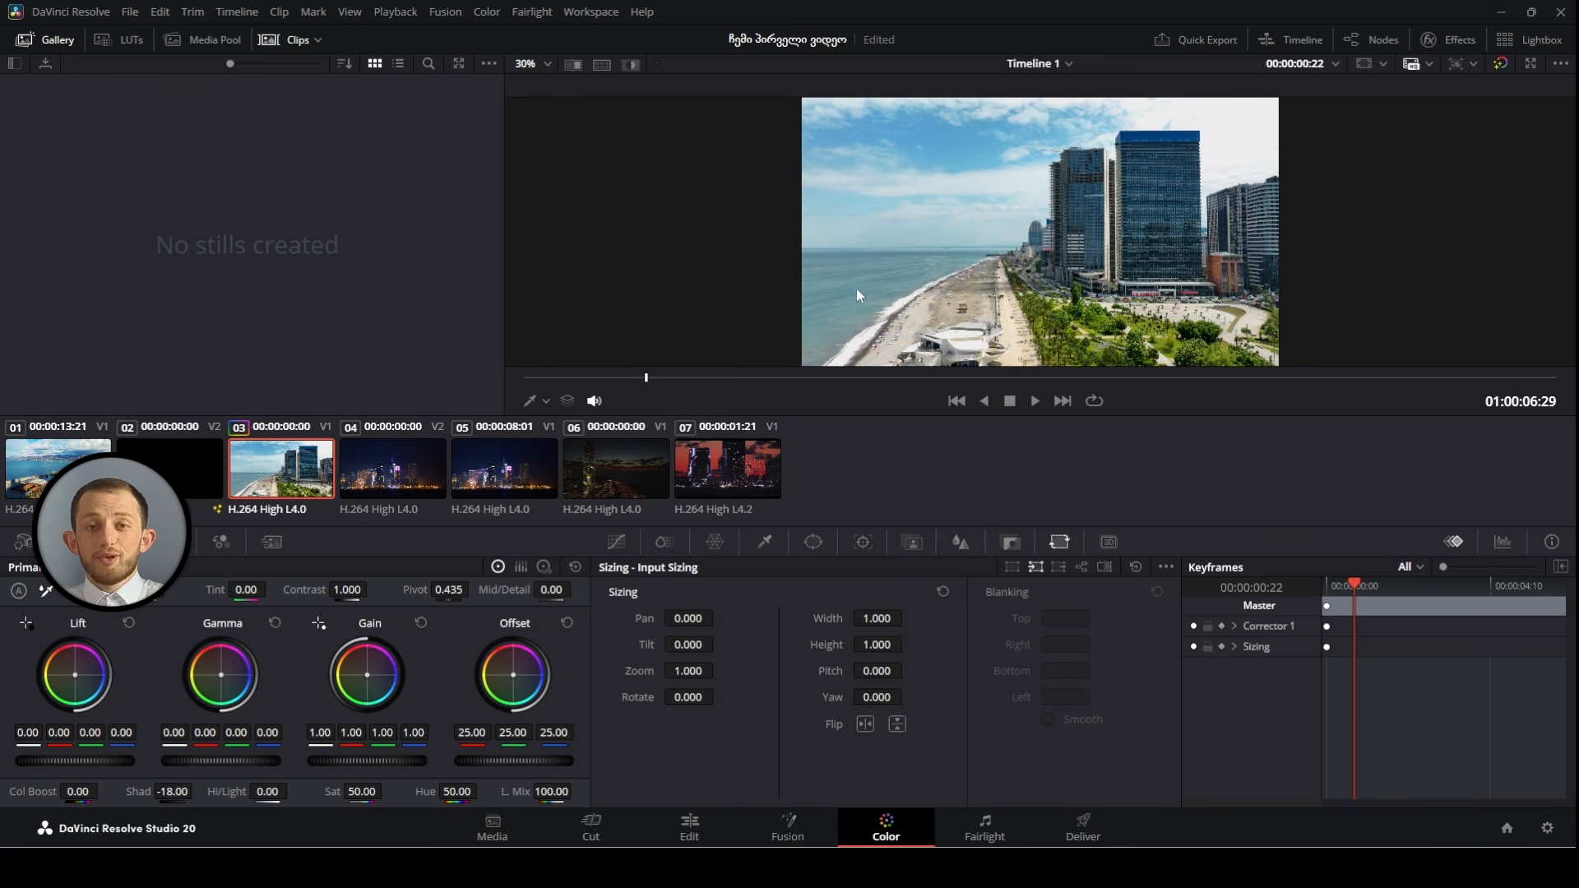
Color-correct 2.mp4 on the Color page by lowering the shadows to -34.00 and raising the highlights
{"action": "scroll", "coordinate": [778, 301], "scroll_direction": "down", "scroll_amount": 2}
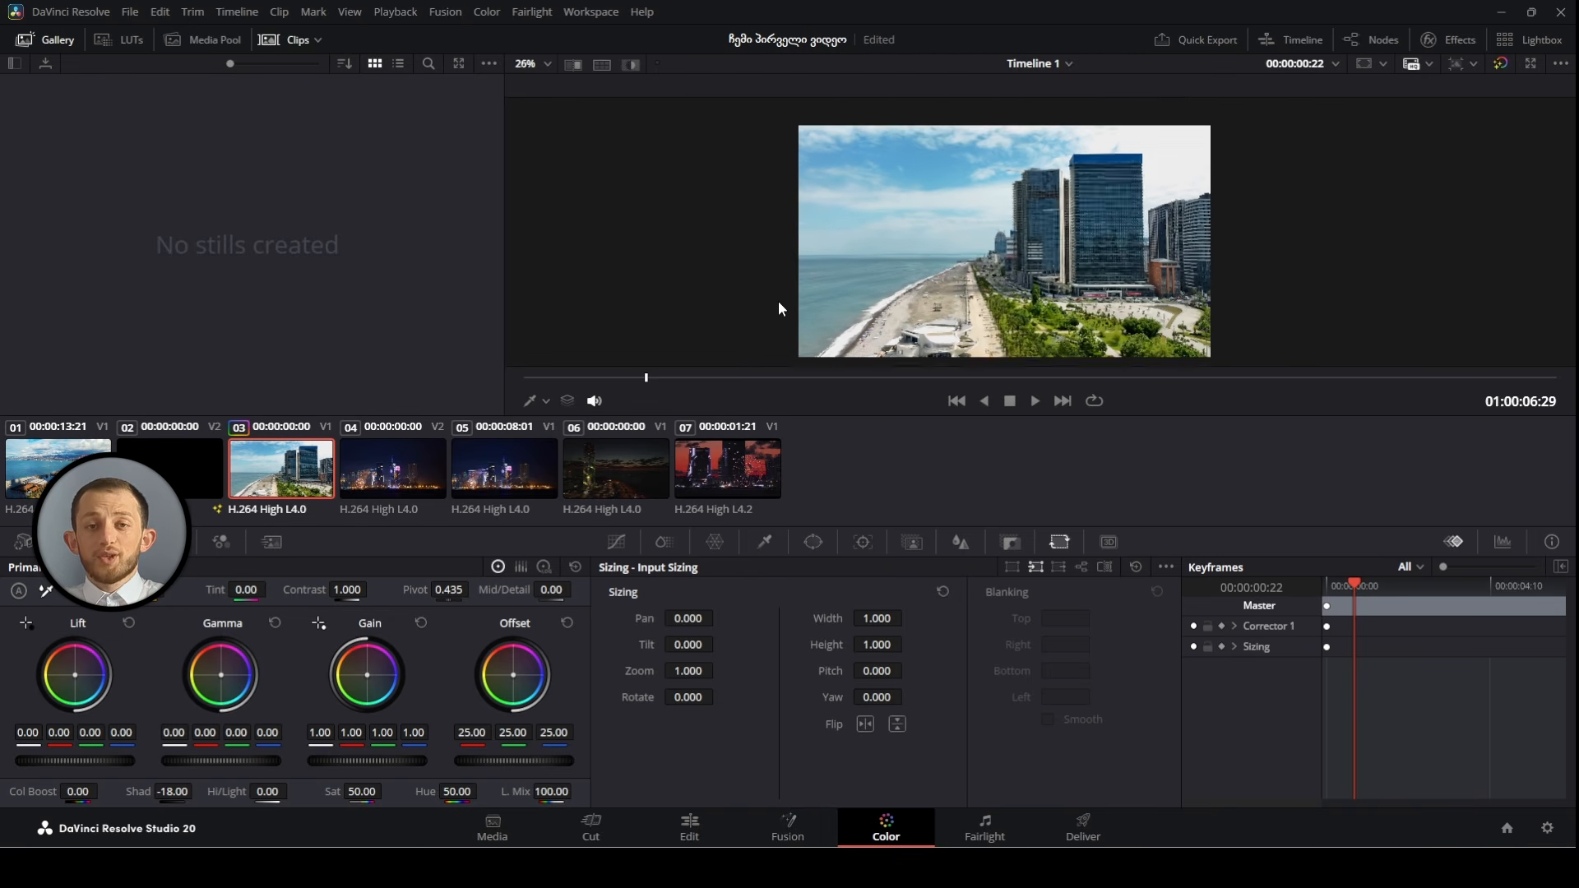
{"action": "scroll", "coordinate": [783, 293], "scroll_direction": "up", "scroll_amount": 2}
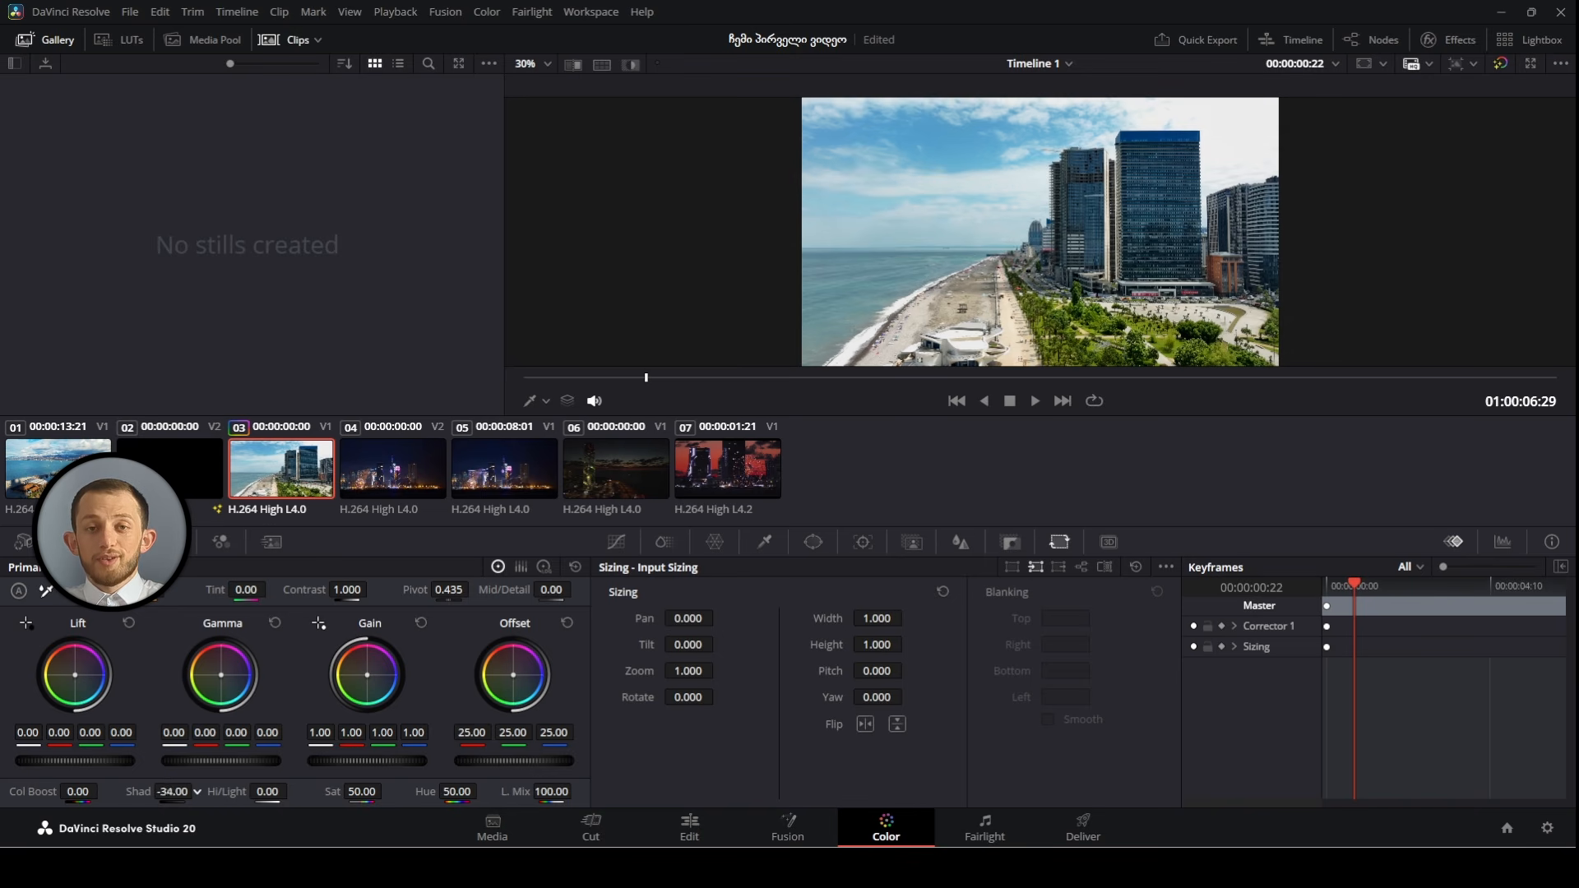
{"action": "mouse_move", "coordinate": [264, 792]}
{"action": "left_mouse_down"}
{"action": "mouse_move", "coordinate": [399, 792]}
{"action": "mouse_move", "coordinate": [291, 792]}
{"action": "left_mouse_up"}
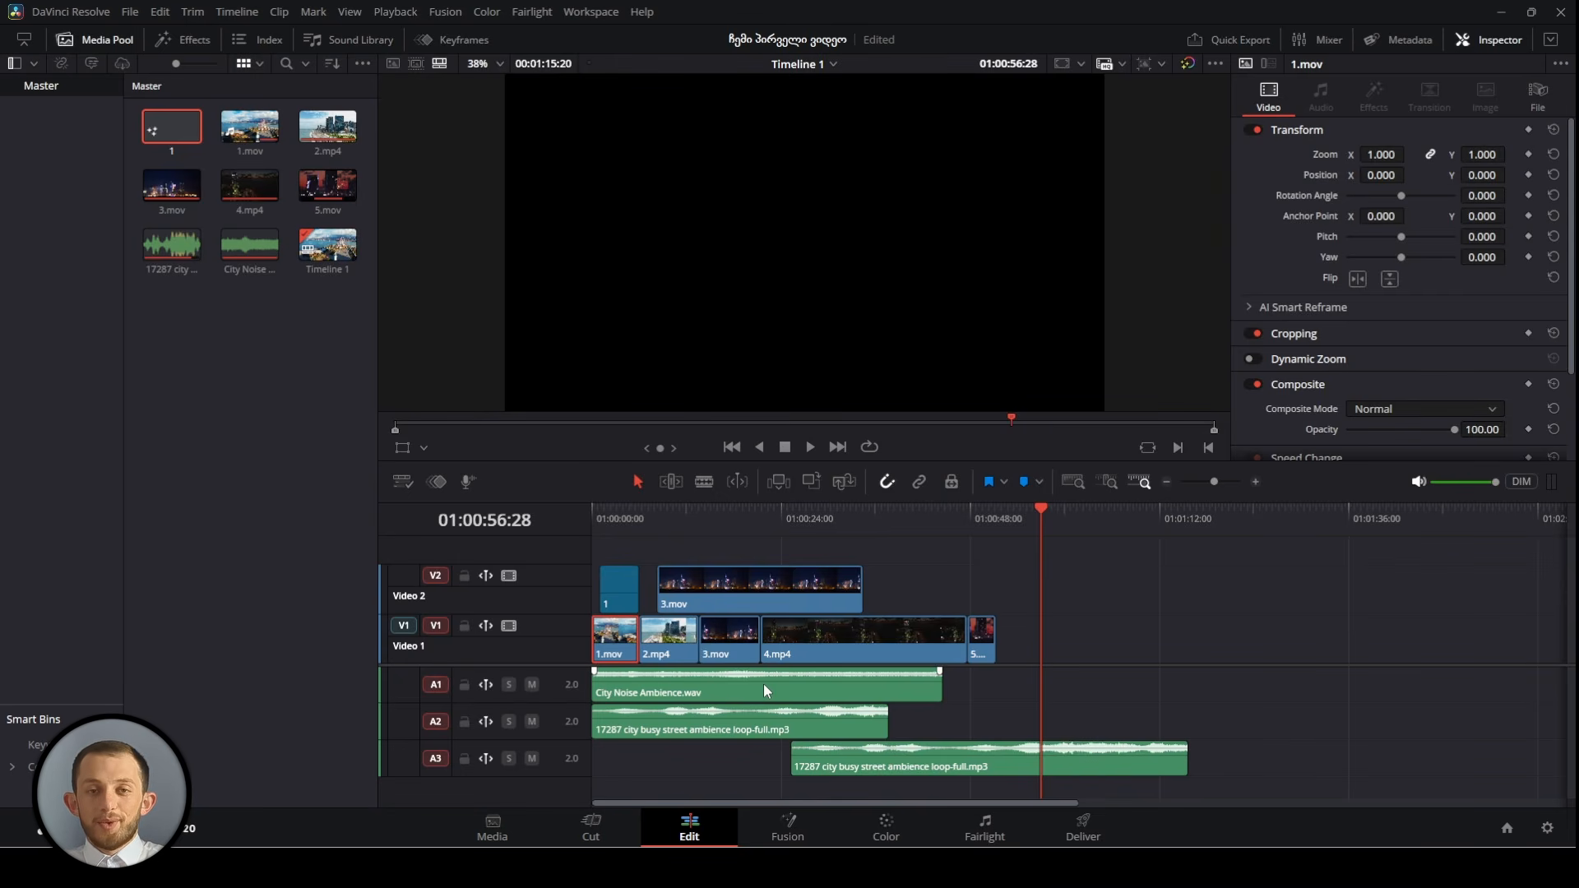
Lower the volume of City Noise Ambience.wav on the Audio 1 track to -2.0
{"action": "left_click", "coordinate": [763, 683]}
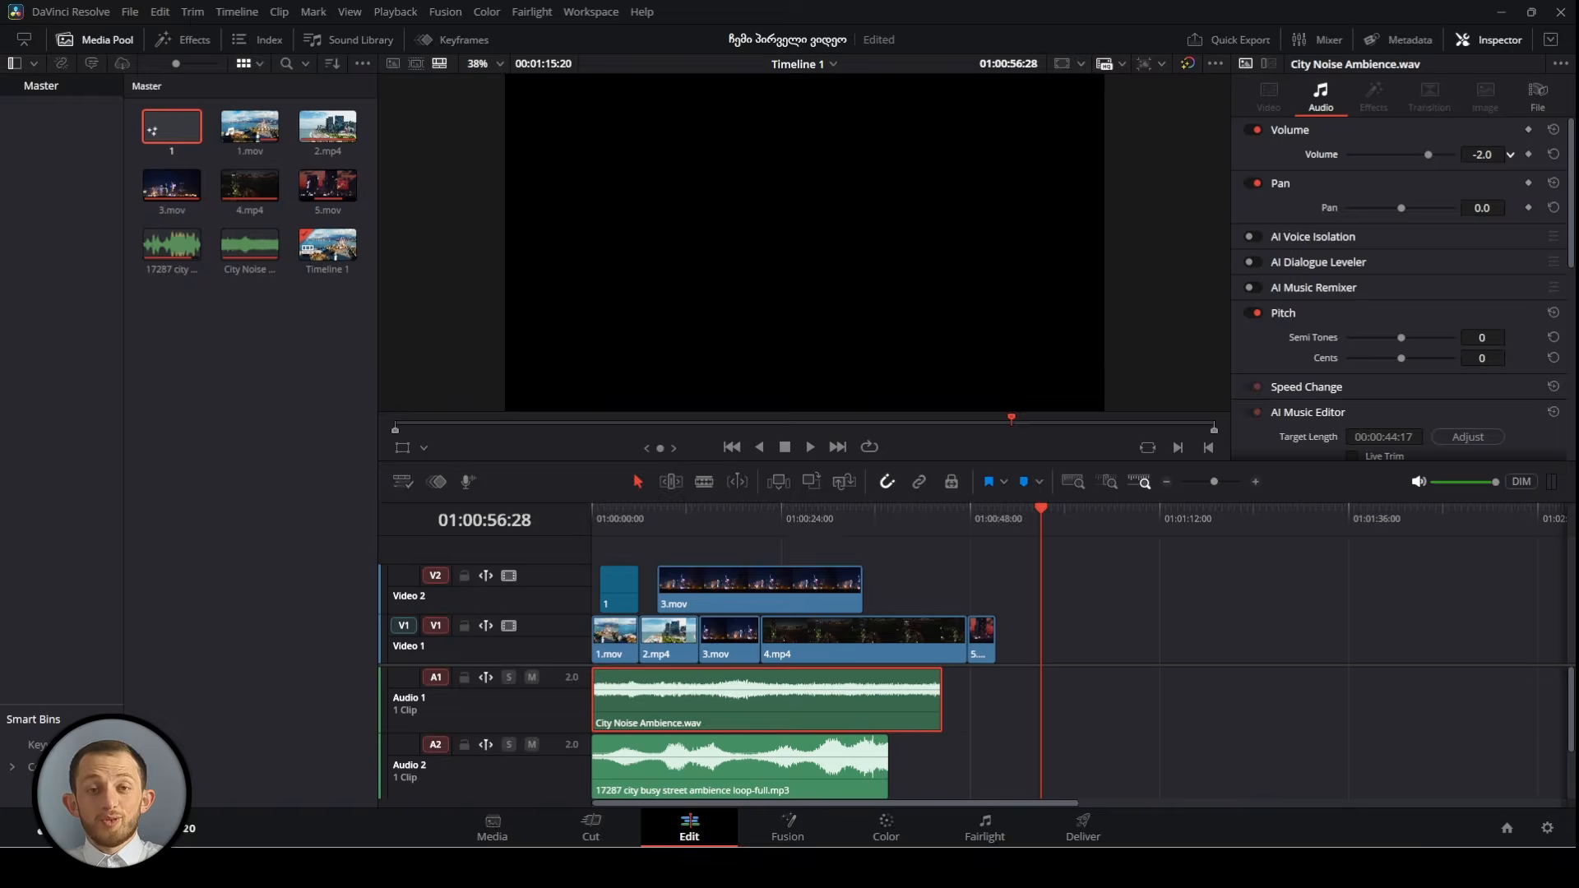
Prepare the delivery with the file name "ჩემი პირველი ვიდეო" and the Desktop folder "1Davinci in minutes" as its destination
{"action": "left_click", "coordinate": [1086, 818]}
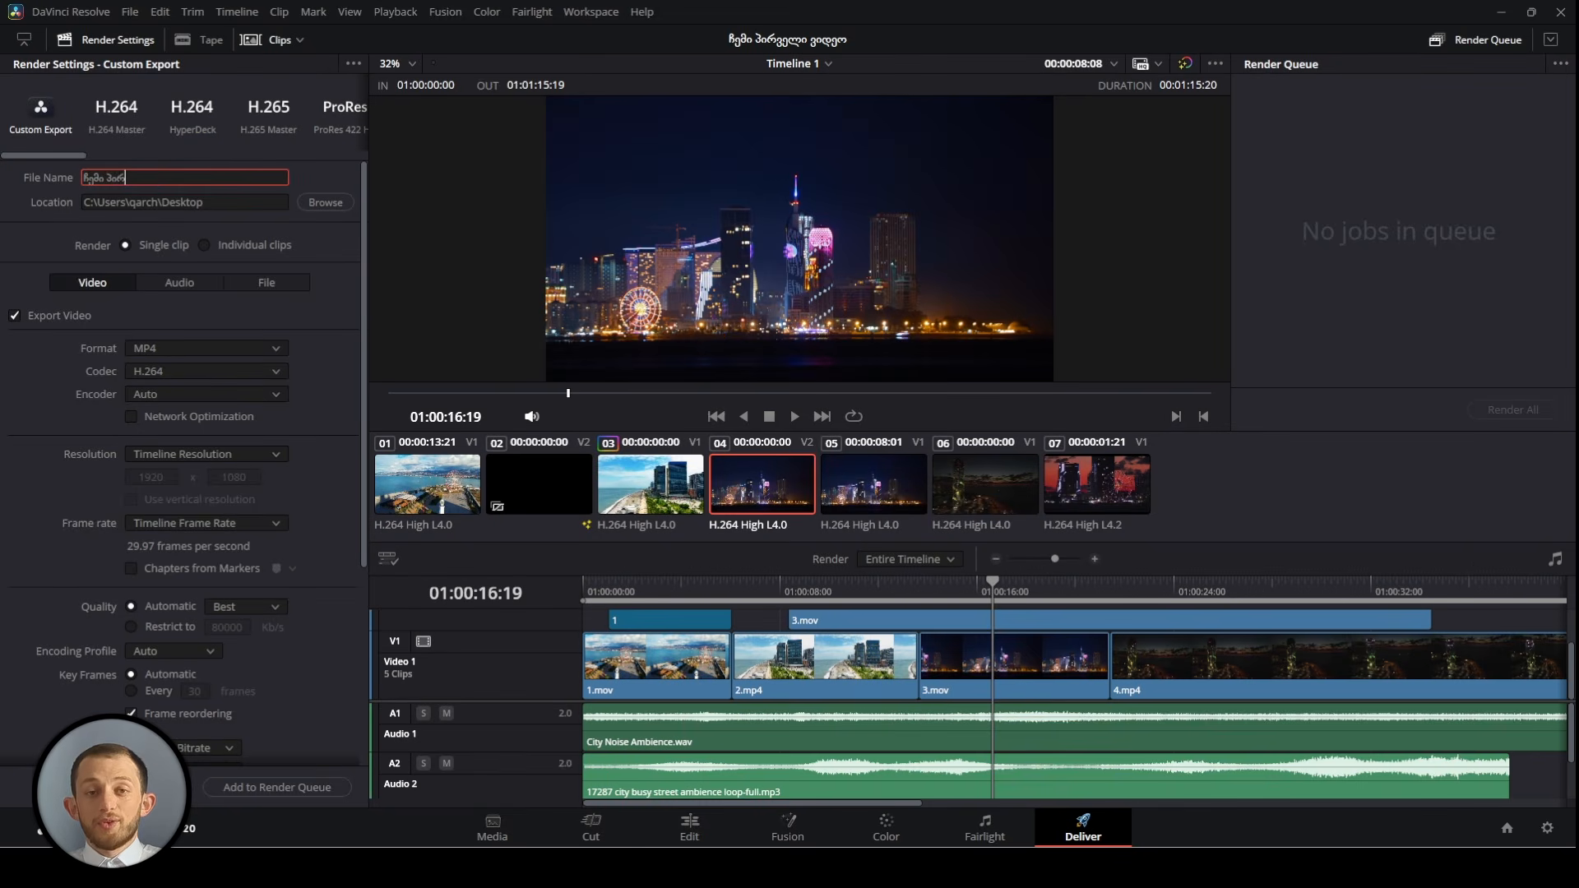
{"action": "left_click", "coordinate": [322, 203]}
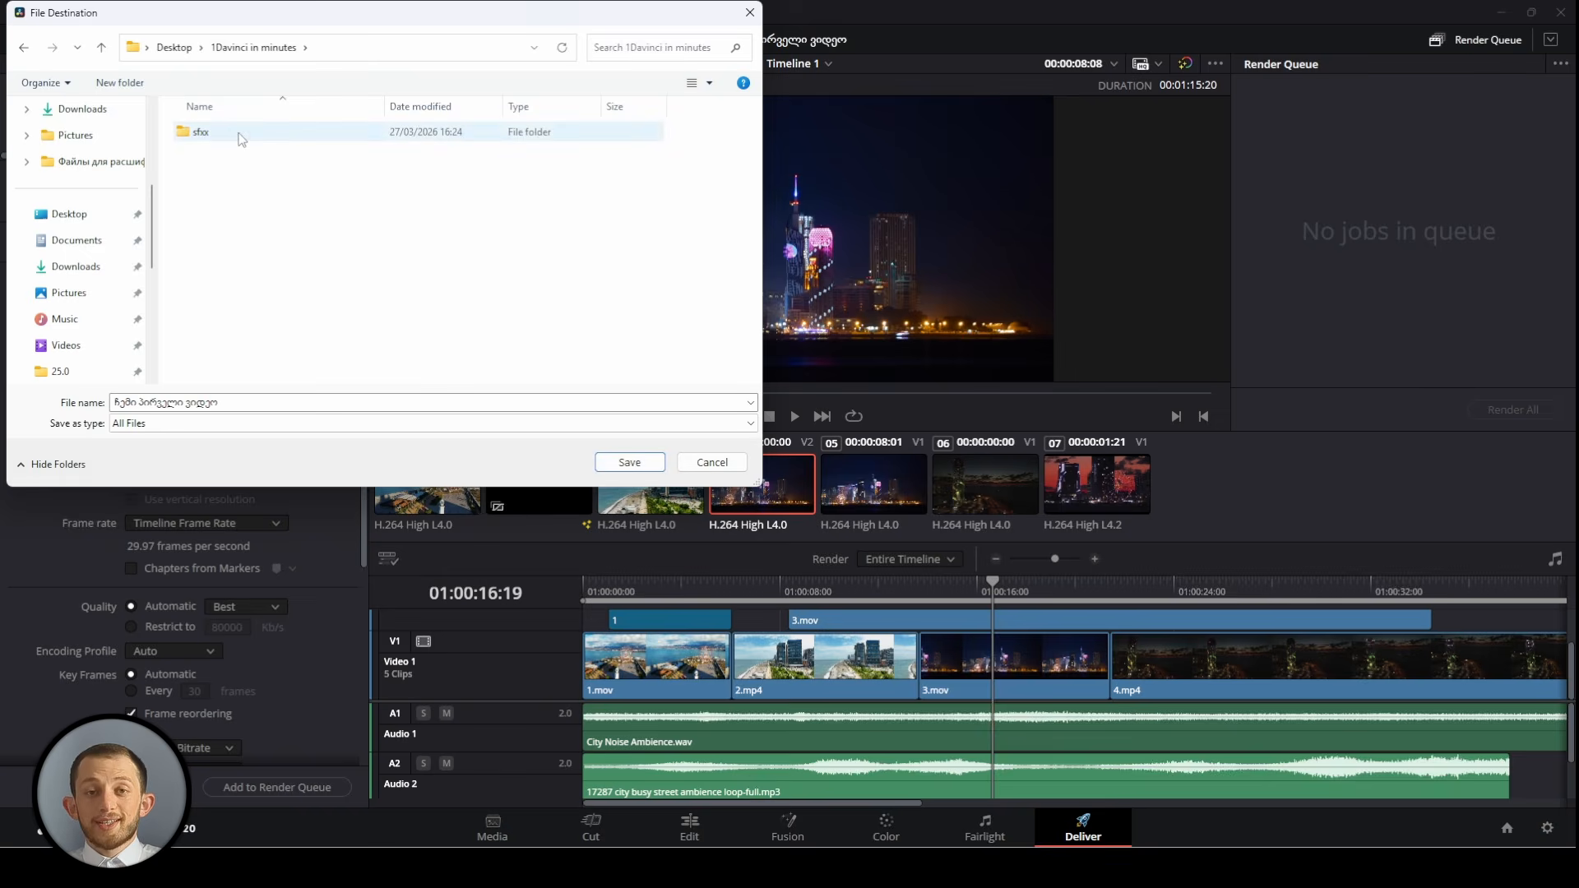
{"action": "left_click", "coordinate": [629, 462]}
Set the export format to MP4 with the H.264 codec, based on the H.264 Master preset
{"action": "left_click", "coordinate": [207, 348]}
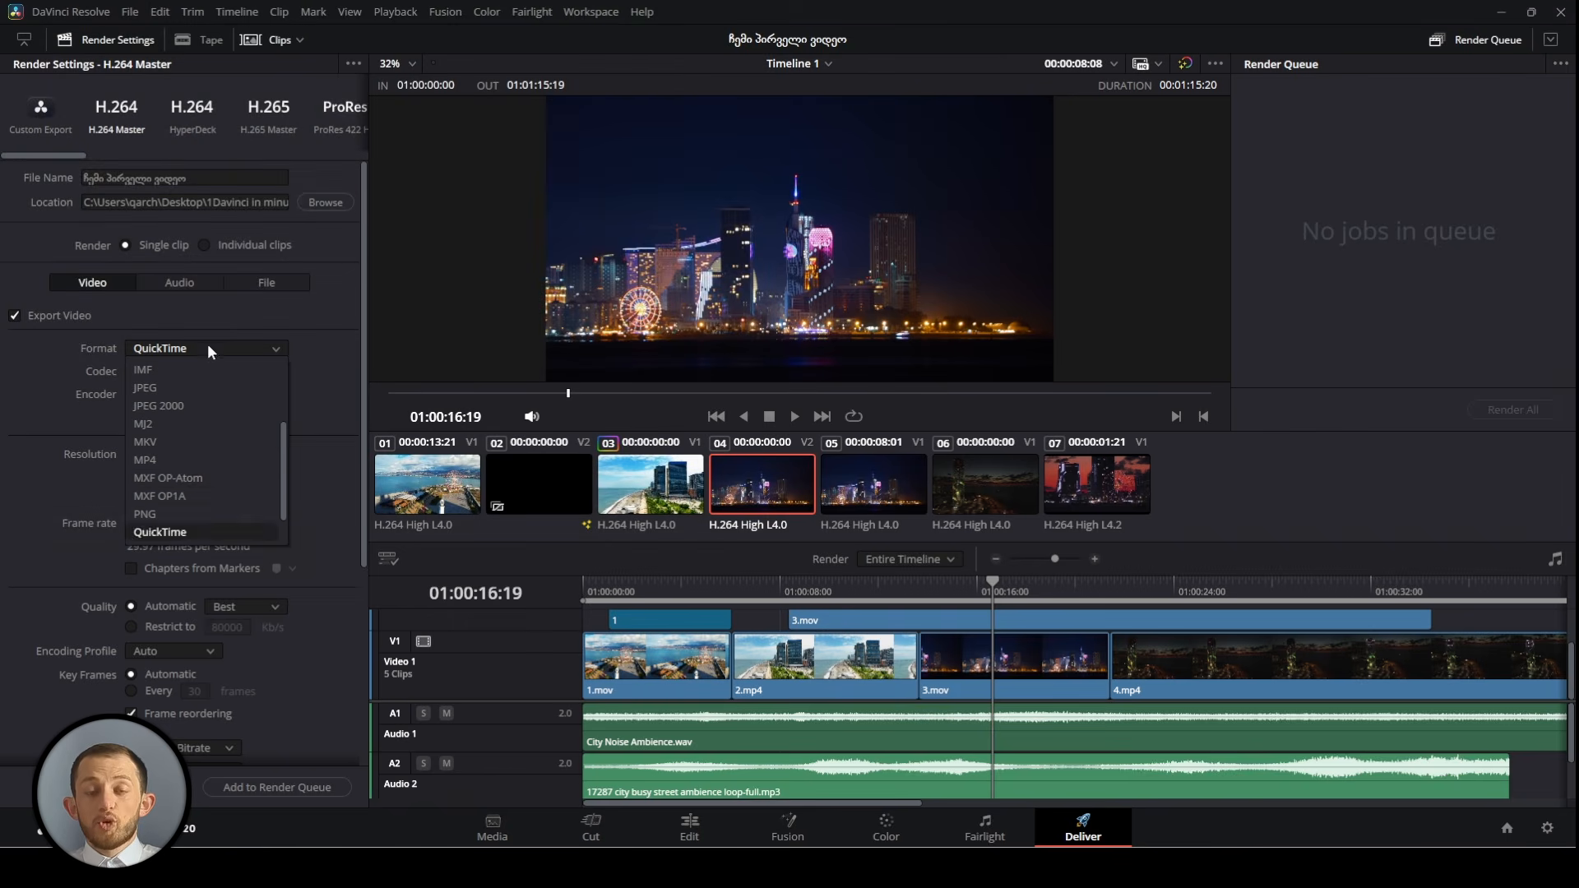
{"action": "left_click", "coordinate": [173, 458]}
{"action": "left_click", "coordinate": [186, 373]}
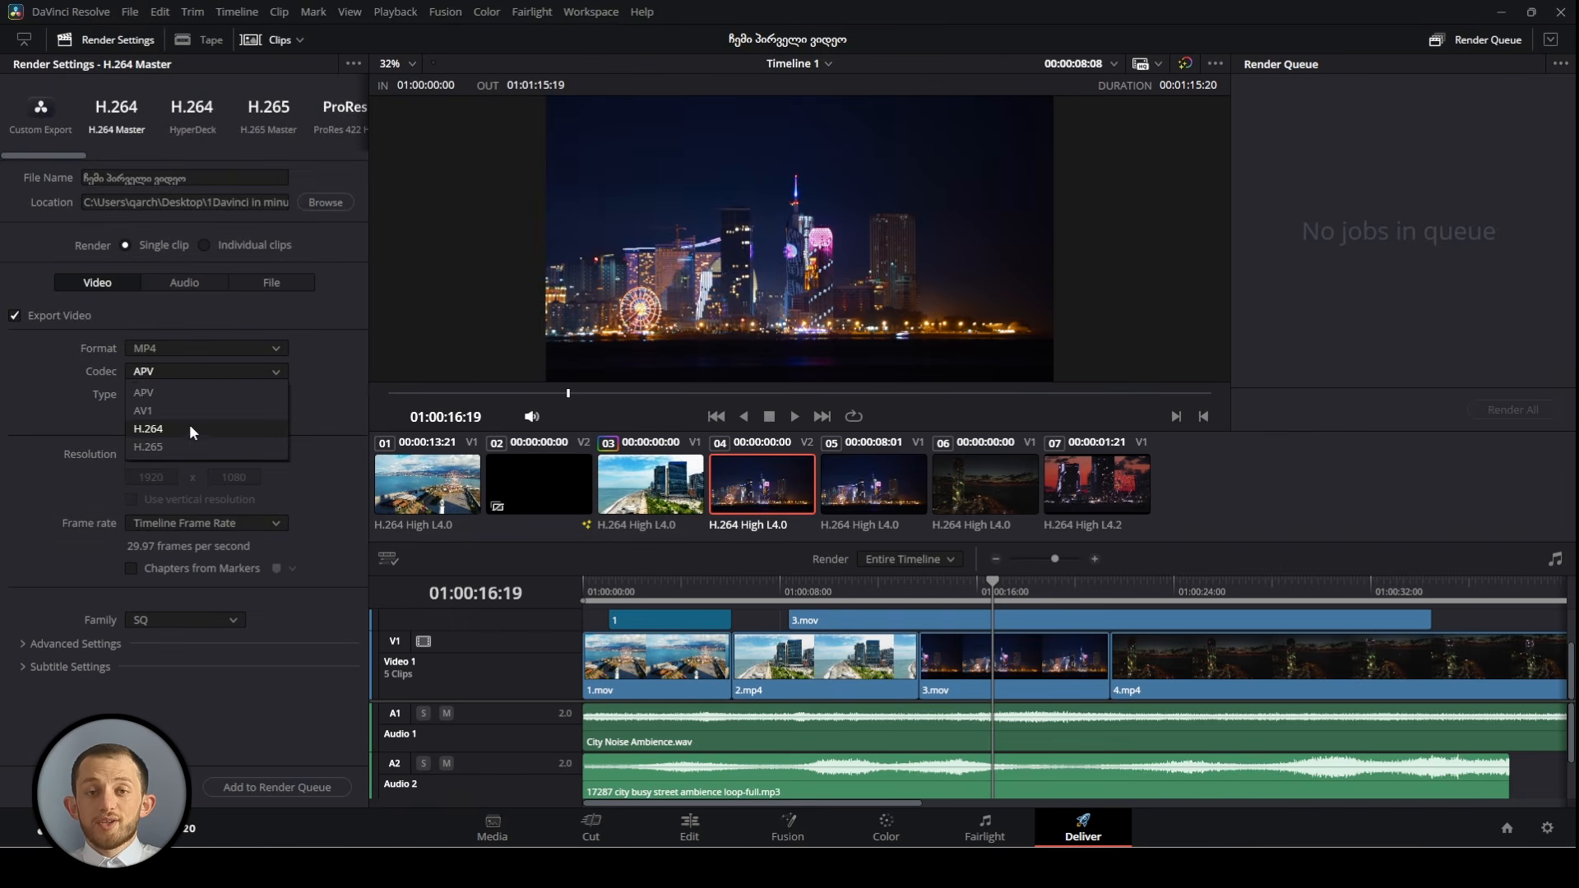
{"action": "left_click", "coordinate": [189, 426]}
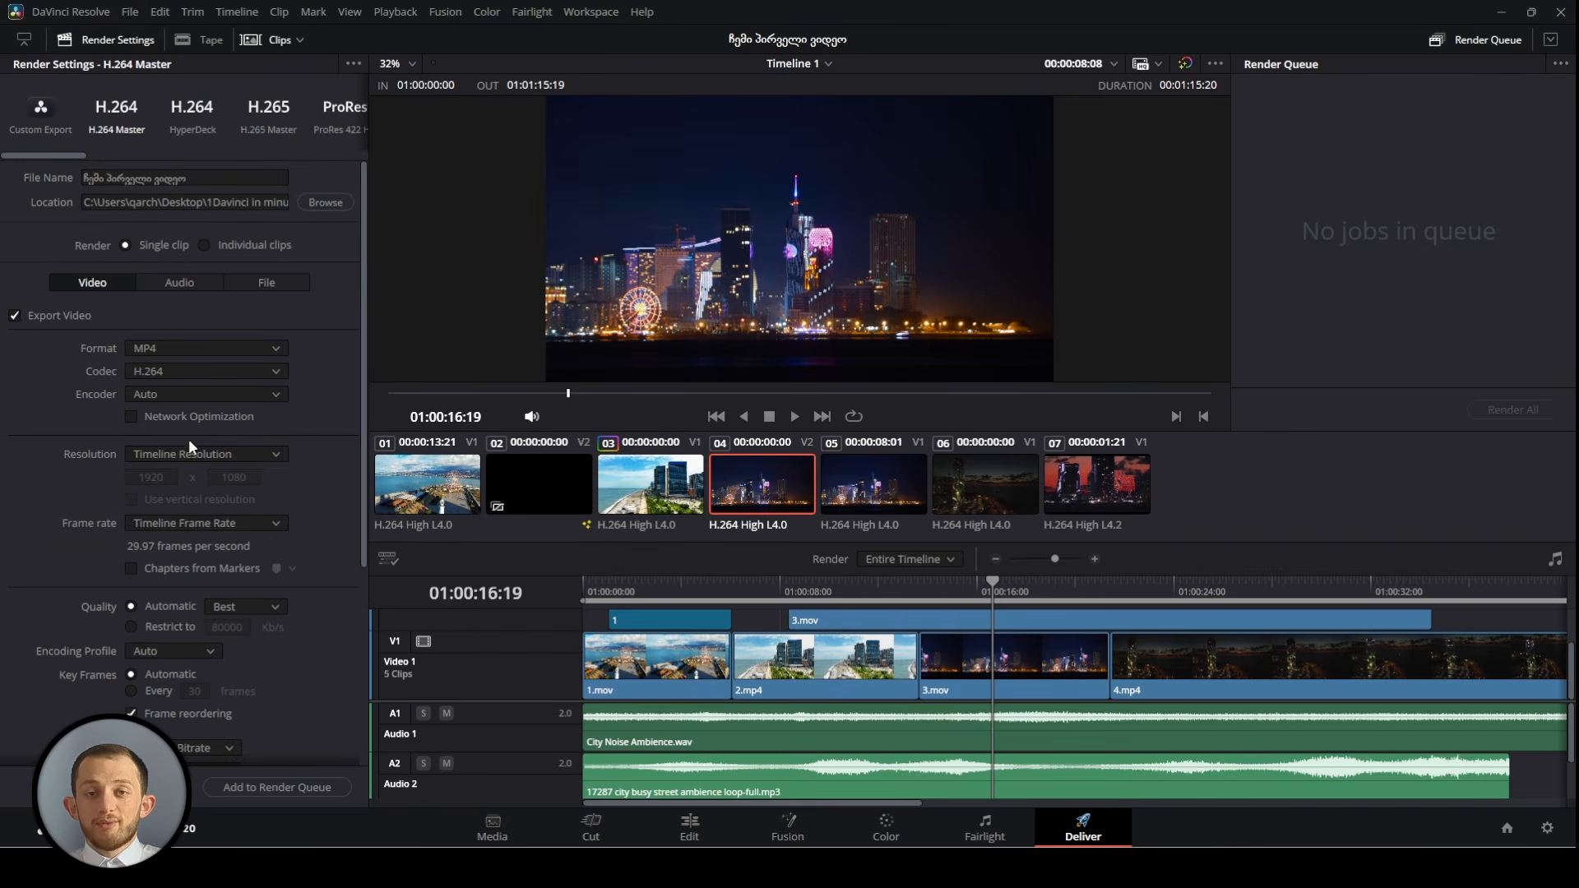
Add the timeline to the render queue and render the job
{"action": "left_click", "coordinate": [301, 786]}
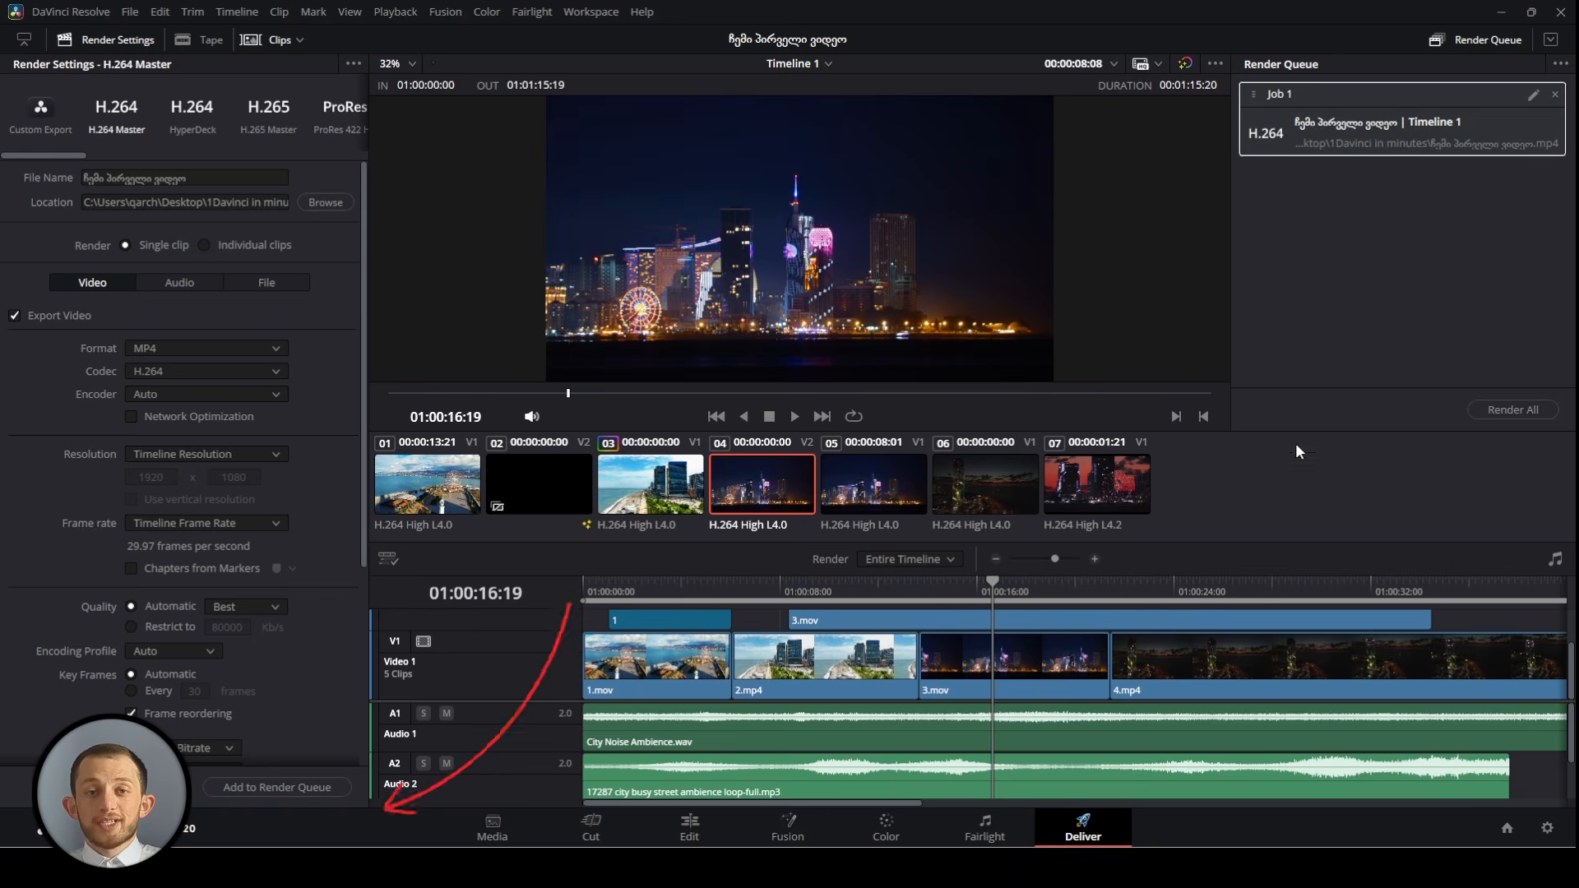
{"action": "left_click", "coordinate": [1501, 409]}
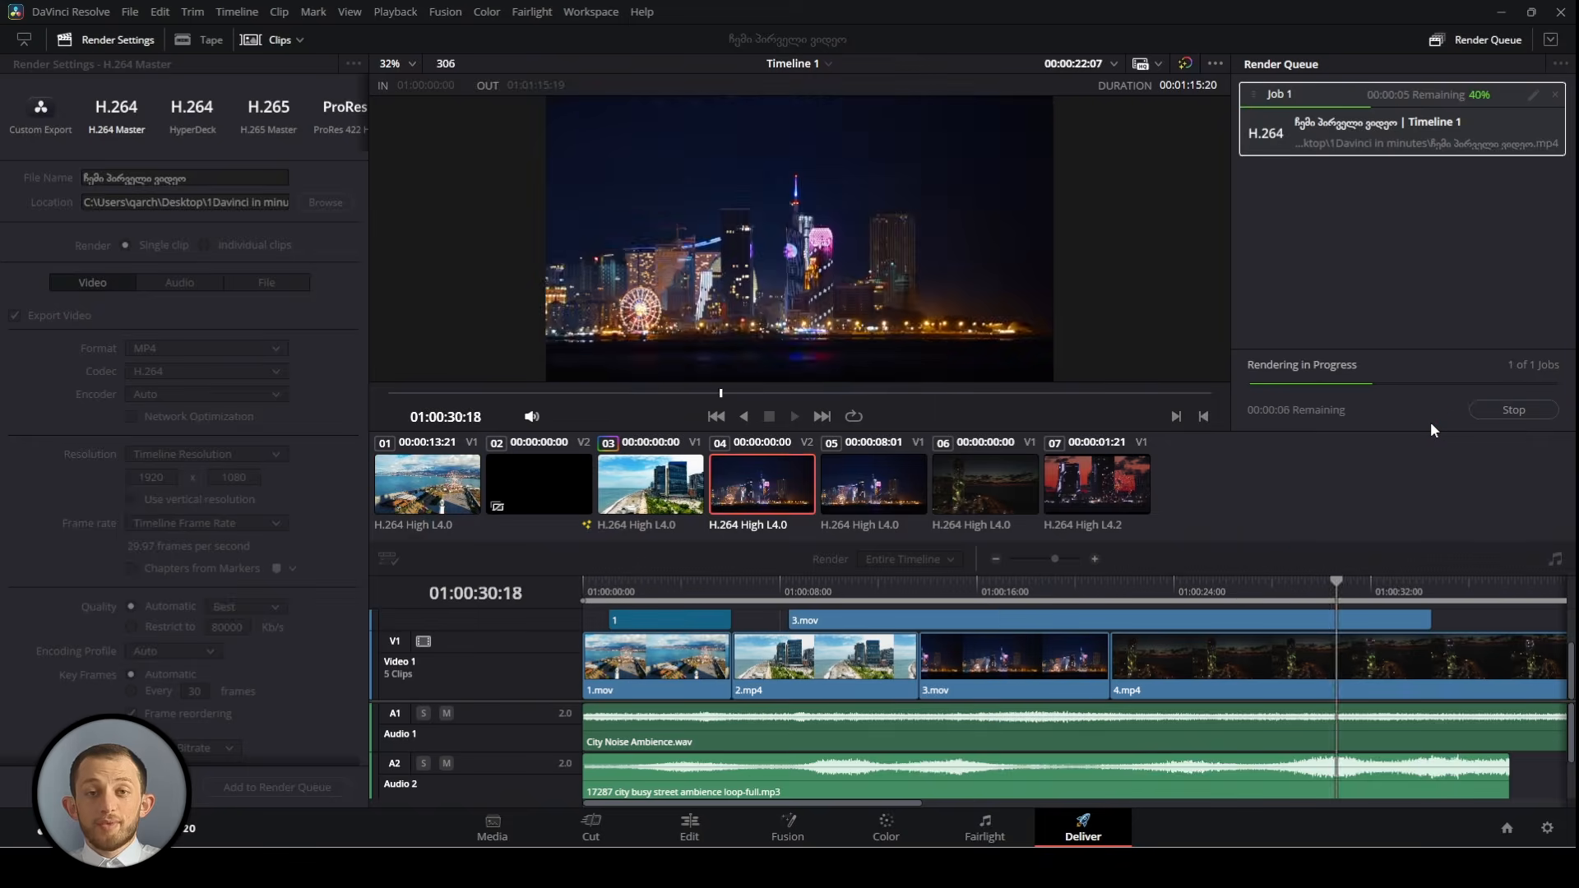
Open the finished job's file location and select the rendered video in the folder
{"action": "right_click", "coordinate": [1413, 128]}
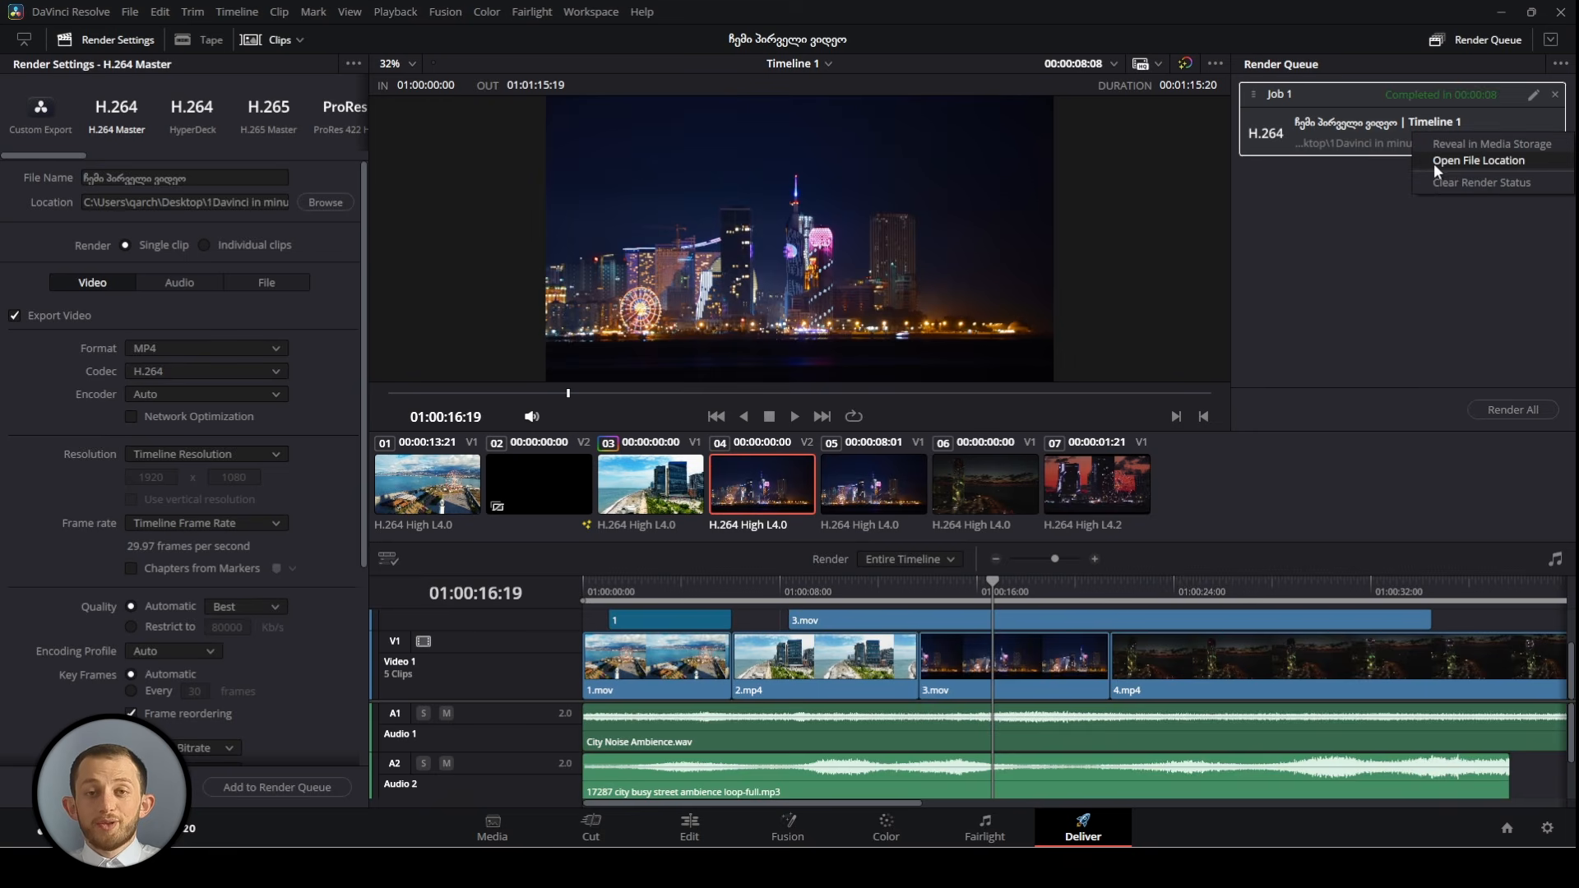
{"action": "left_click", "coordinate": [1439, 160]}
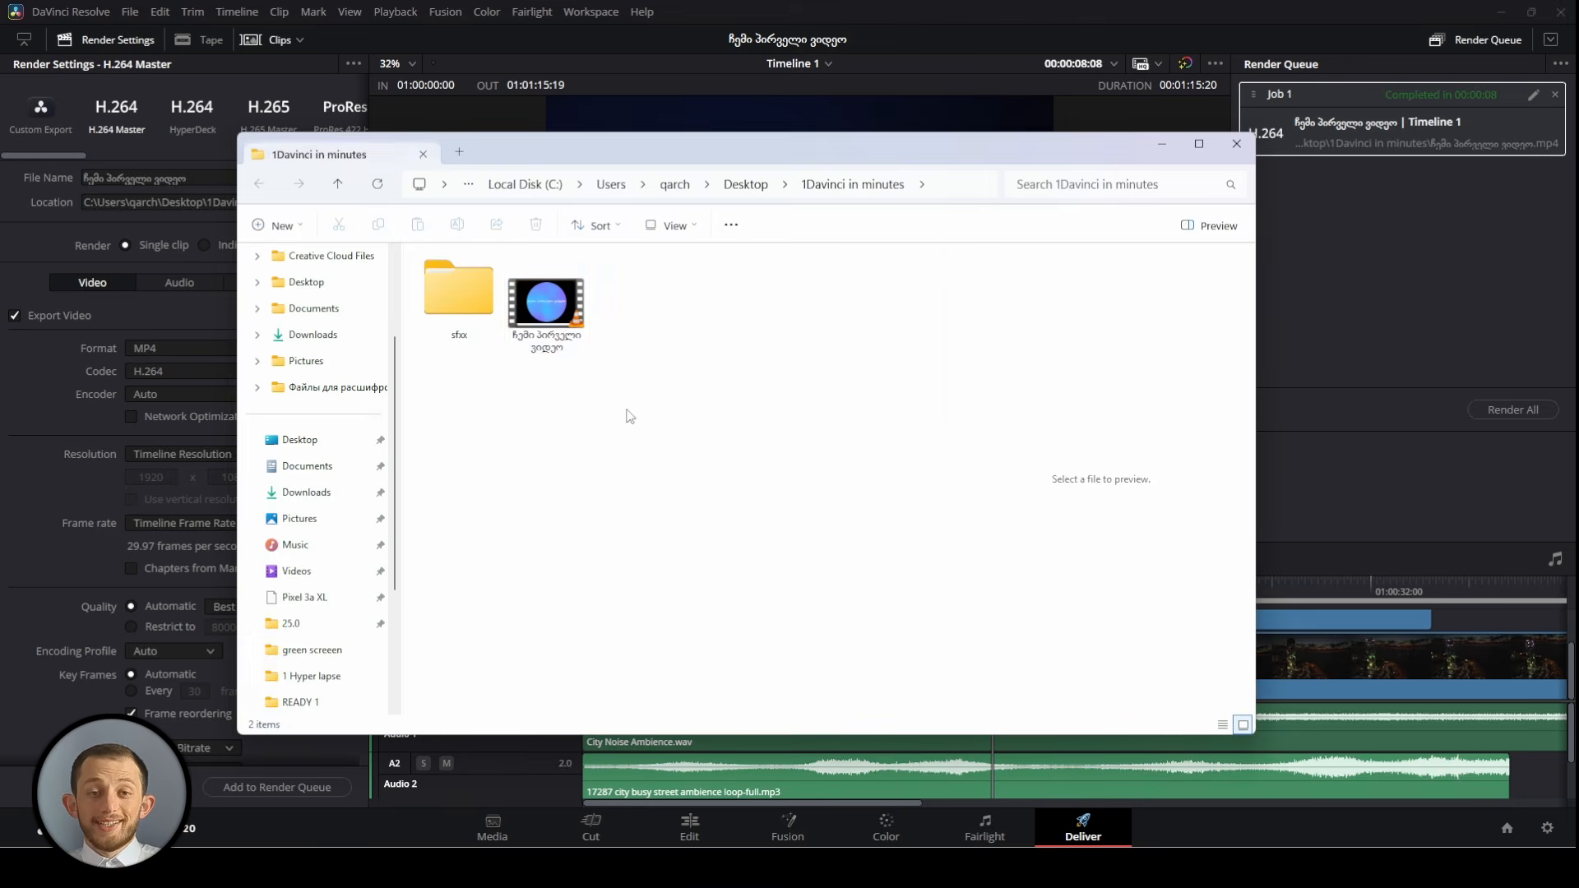
{"action": "left_click", "coordinate": [559, 322]}
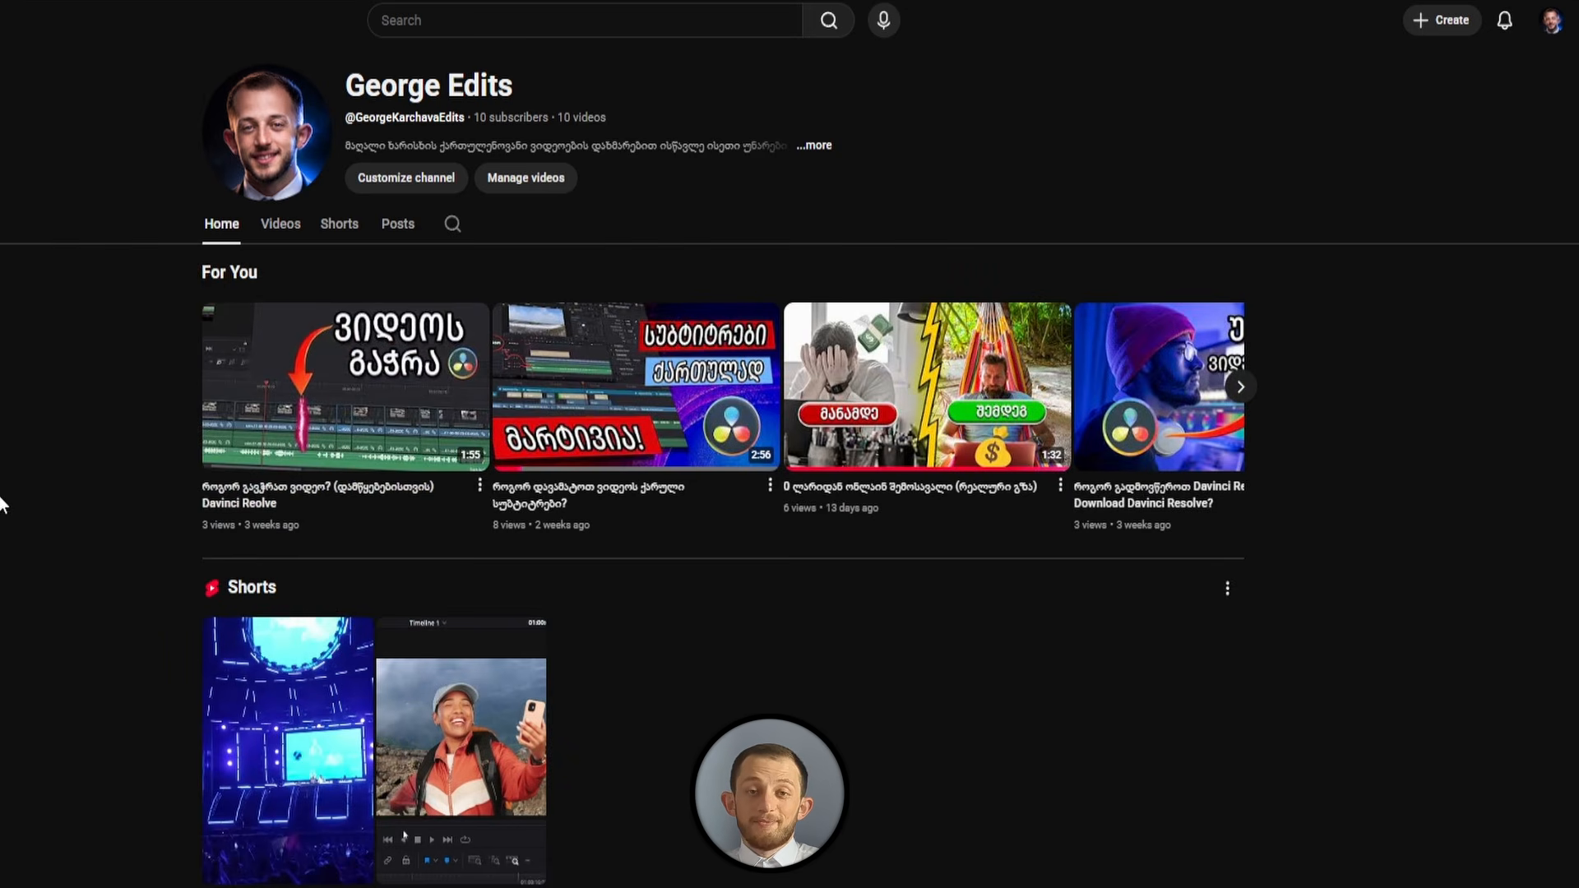
Switch to the YouTube channel page and look over its home, Videos and Shorts listings
{"action": "scroll", "coordinate": [97, 606], "scroll_direction": "down", "scroll_amount": 3}
{"action": "scroll", "coordinate": [101, 605], "scroll_direction": "up", "scroll_amount": 3}
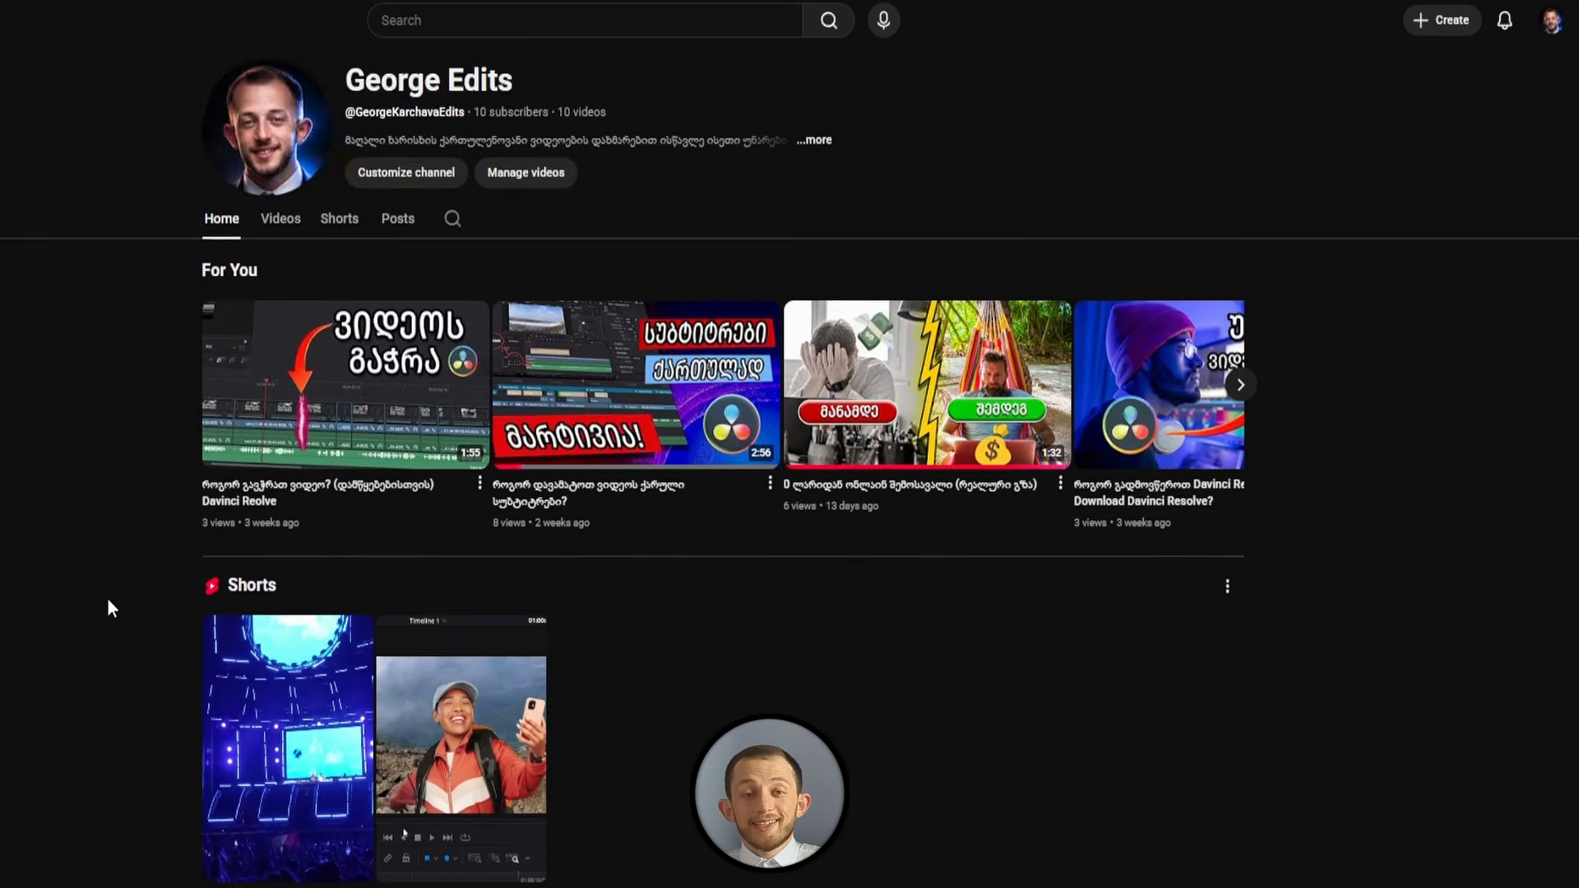
{"action": "left_click", "coordinate": [281, 224]}
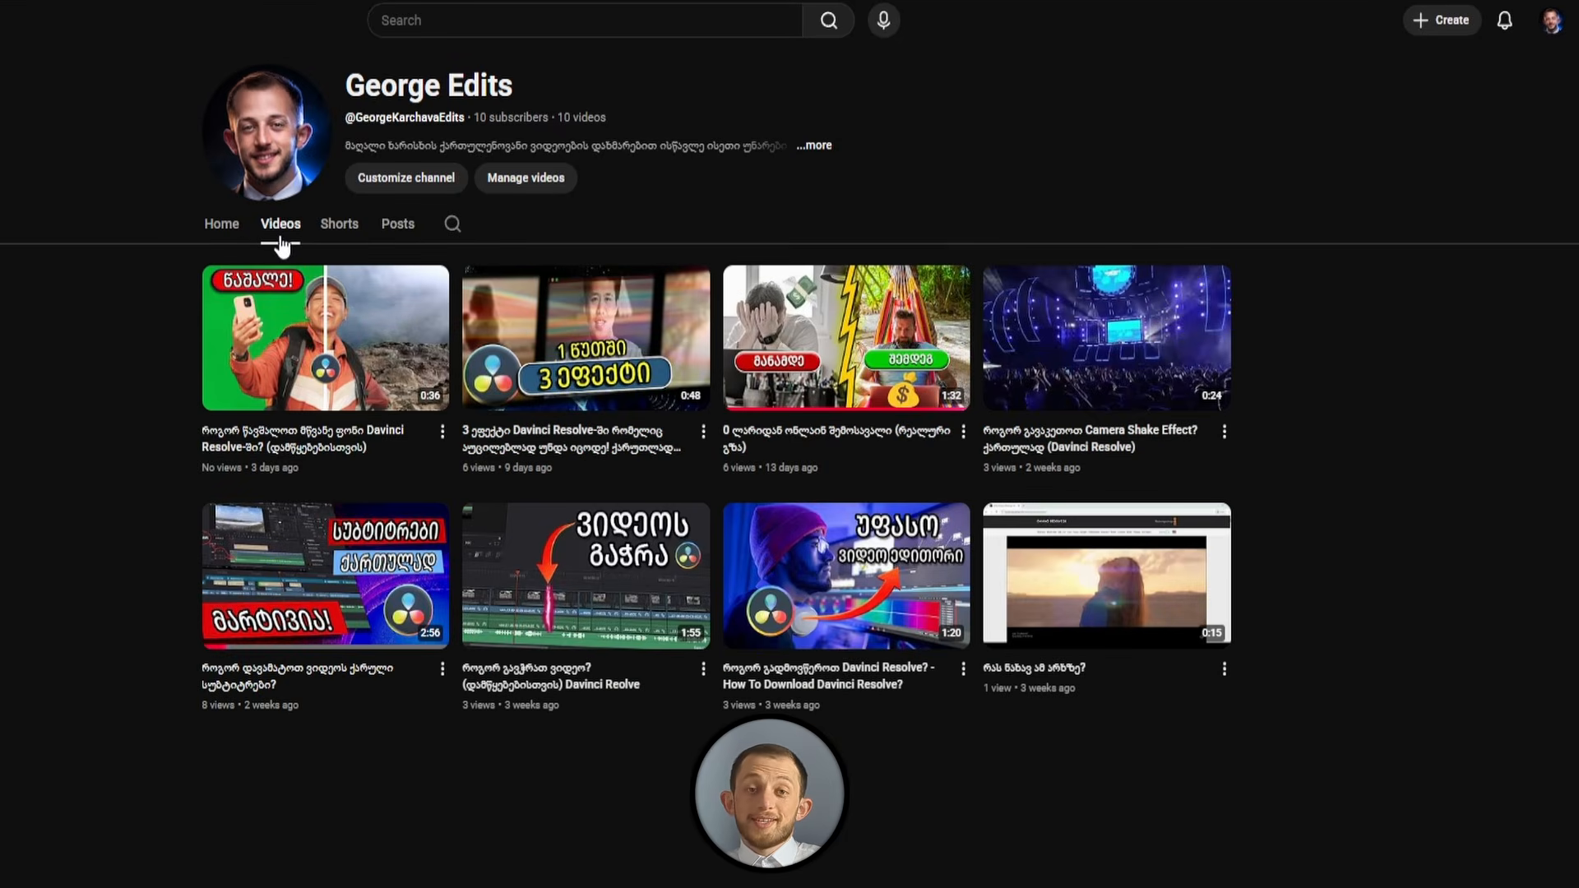
{"action": "left_click", "coordinate": [352, 236]}
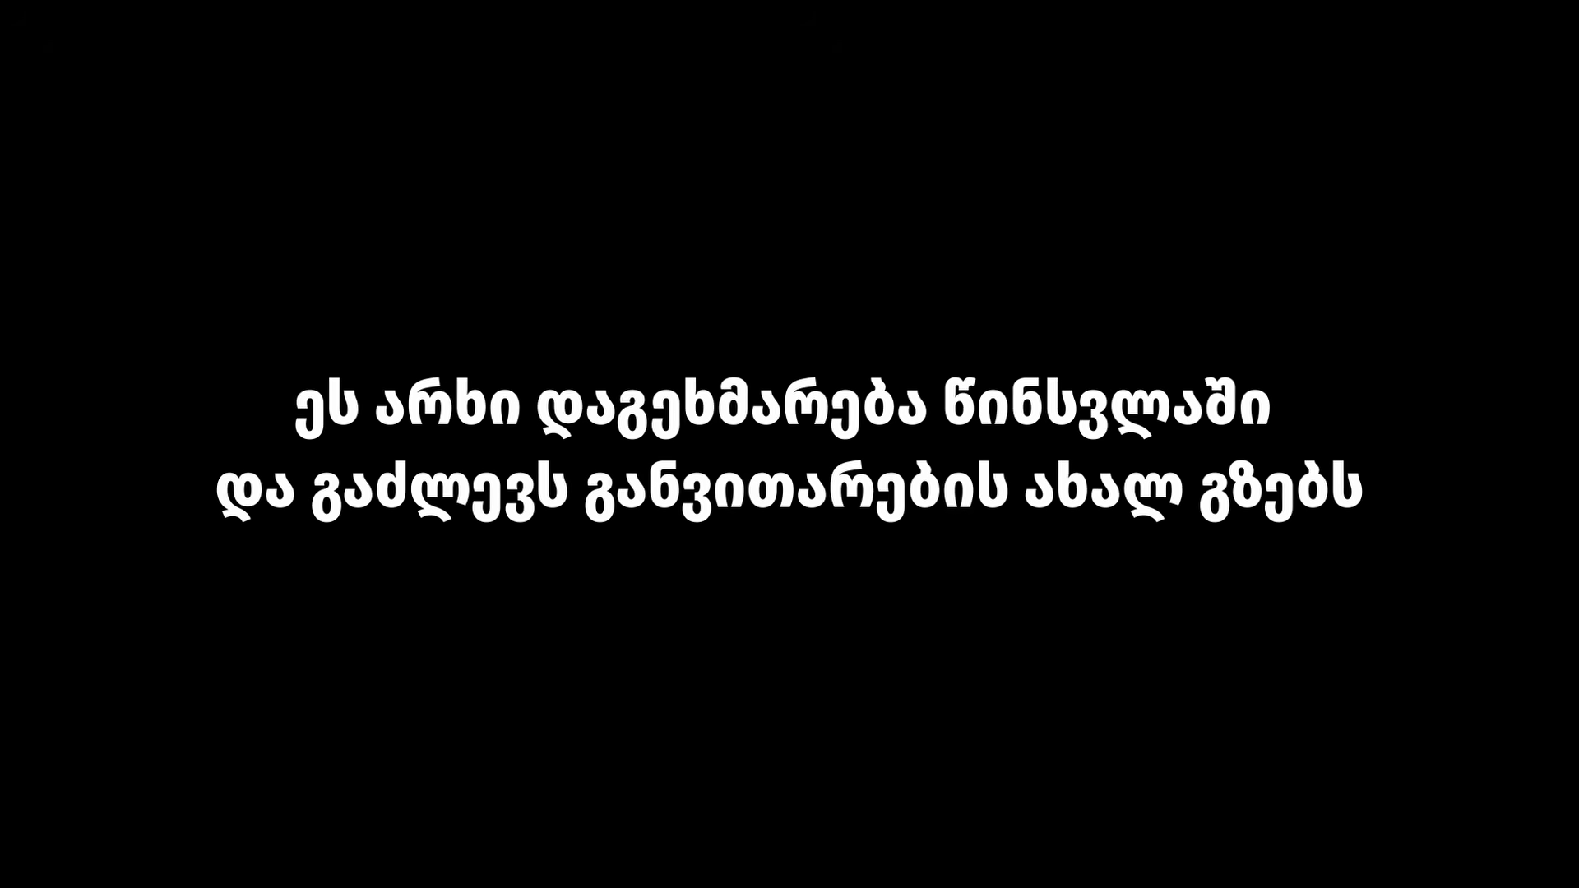